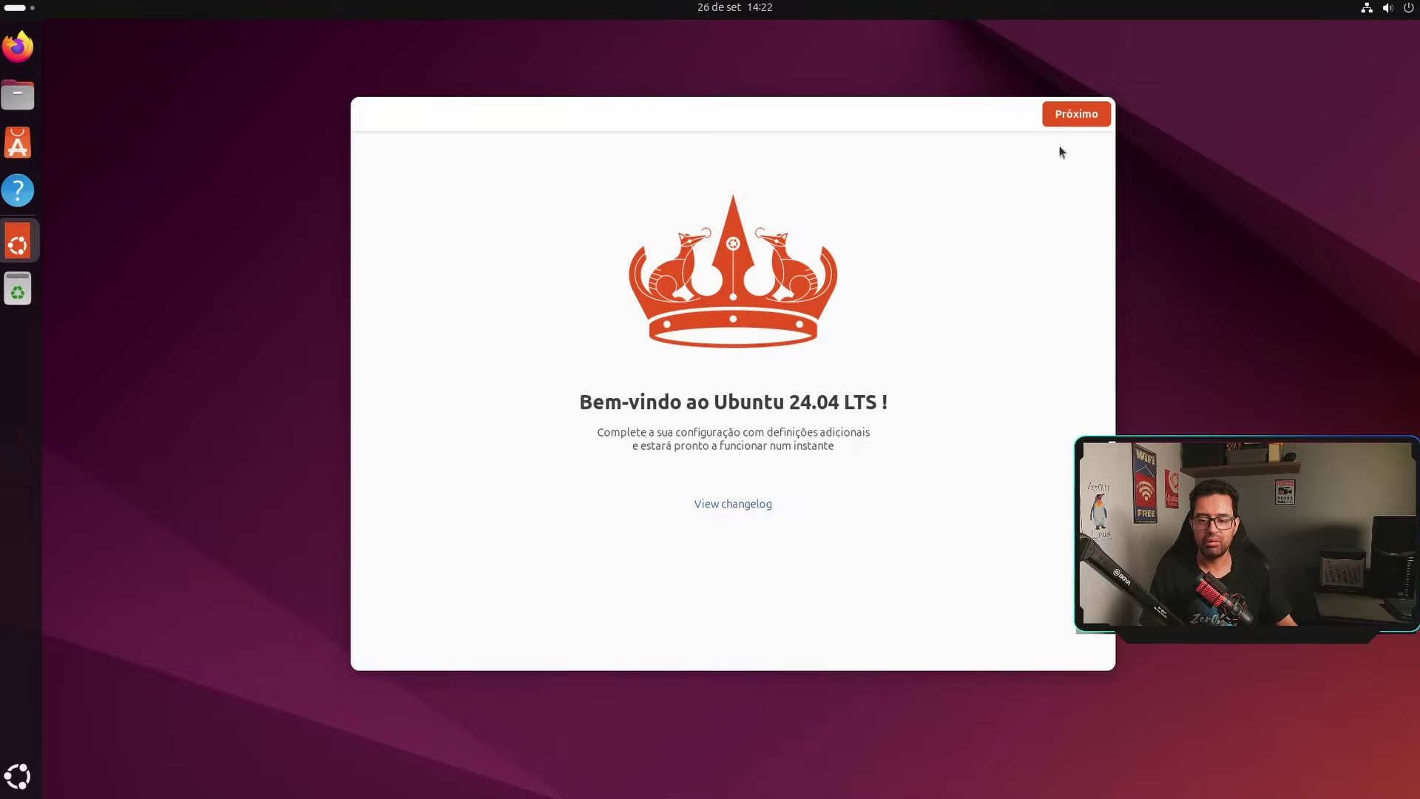
Step: Advance the welcome wizard to Ubuntu Pro activation with Enable Ubuntu Pro chosen, and select adding the token manually
left_click(1068, 117)
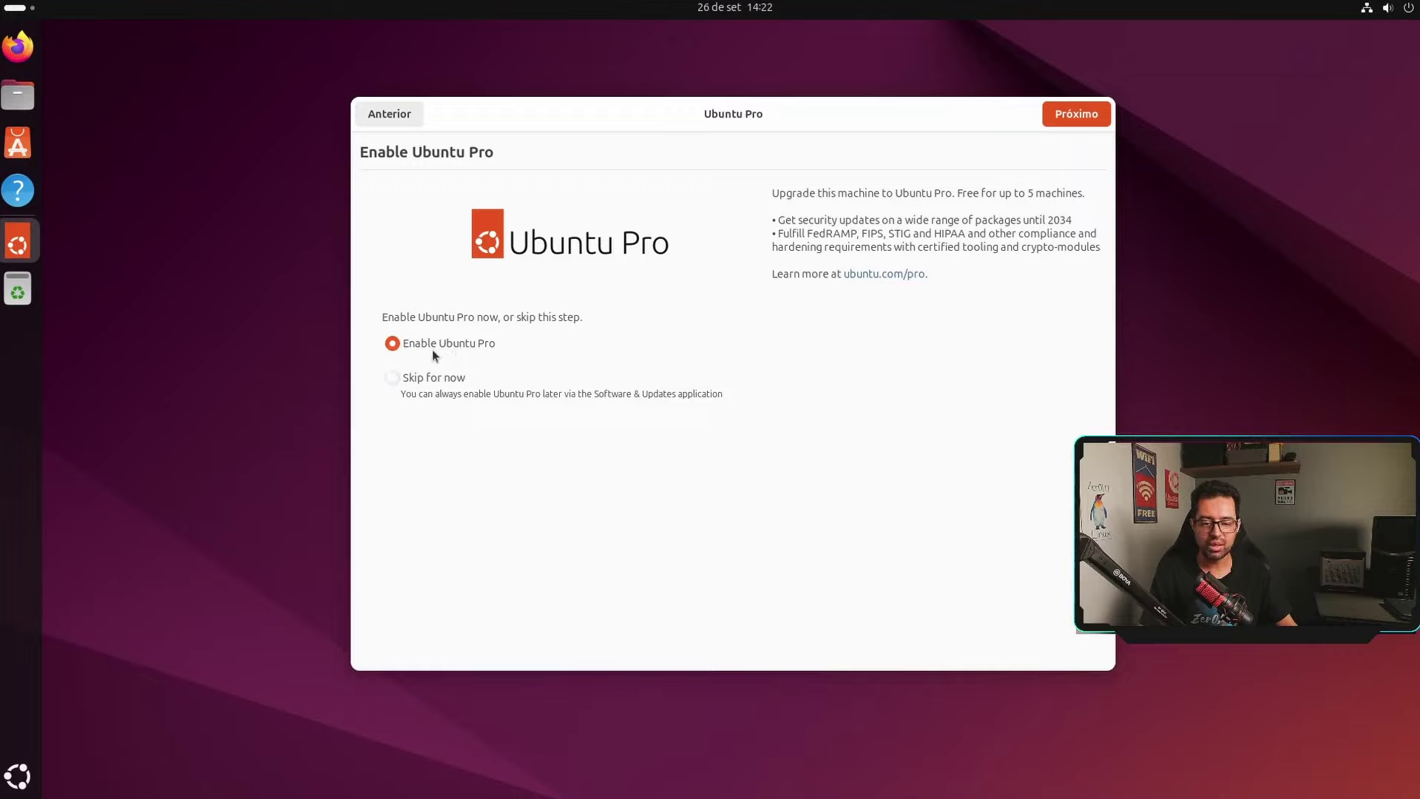
left_click(1068, 117)
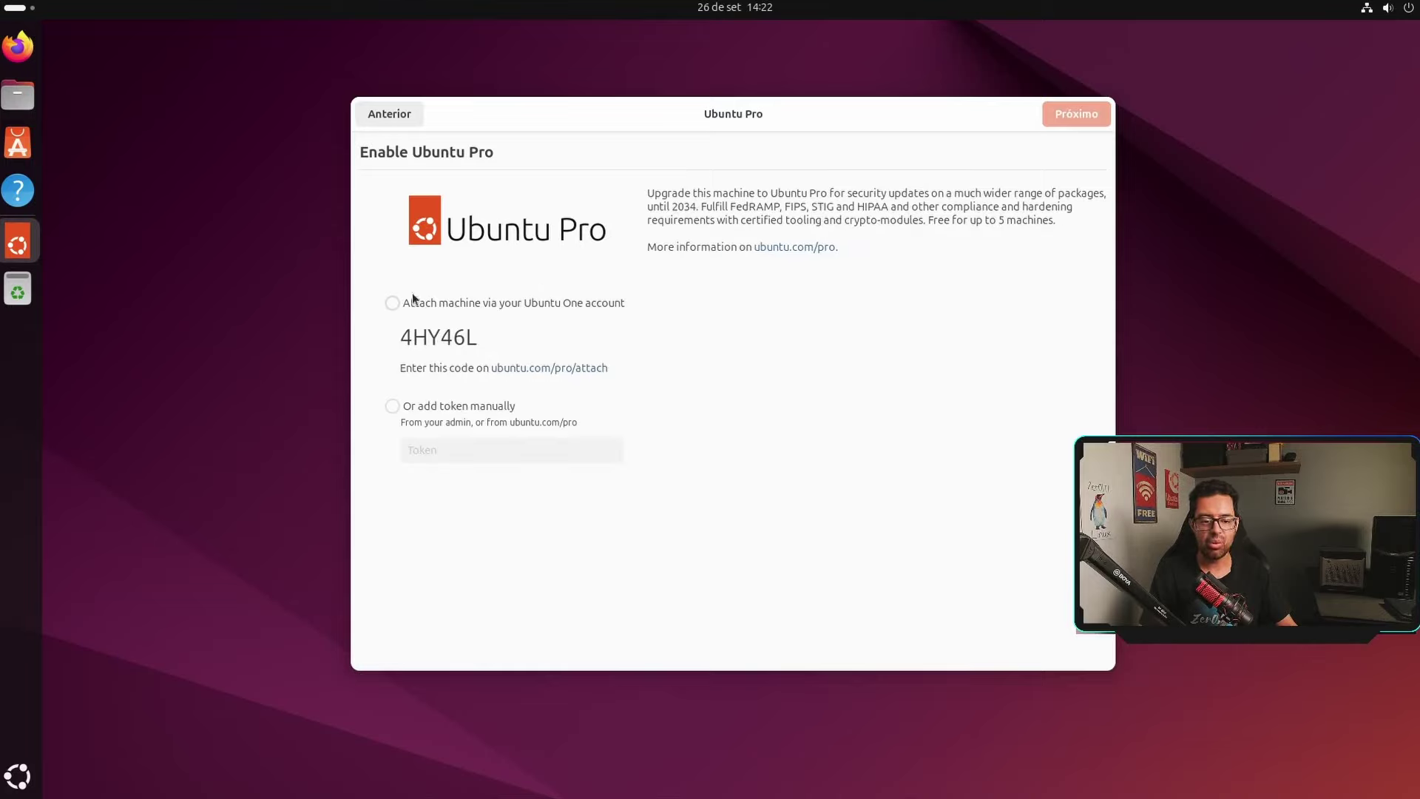
left_click(392, 406)
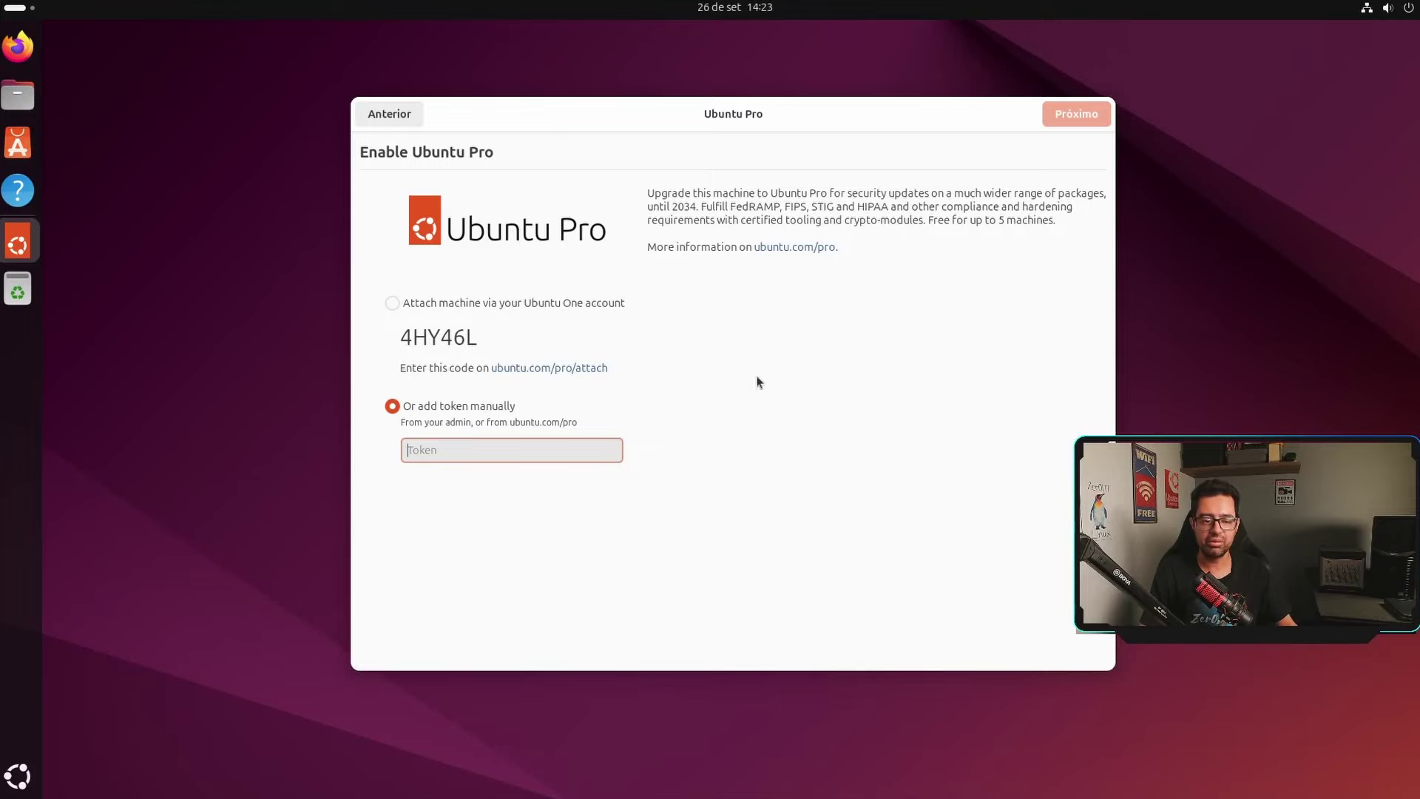
Step: Go back to the Ubuntu Pro choice and select Skip for now
left_click(392, 116)
left_click(390, 379)
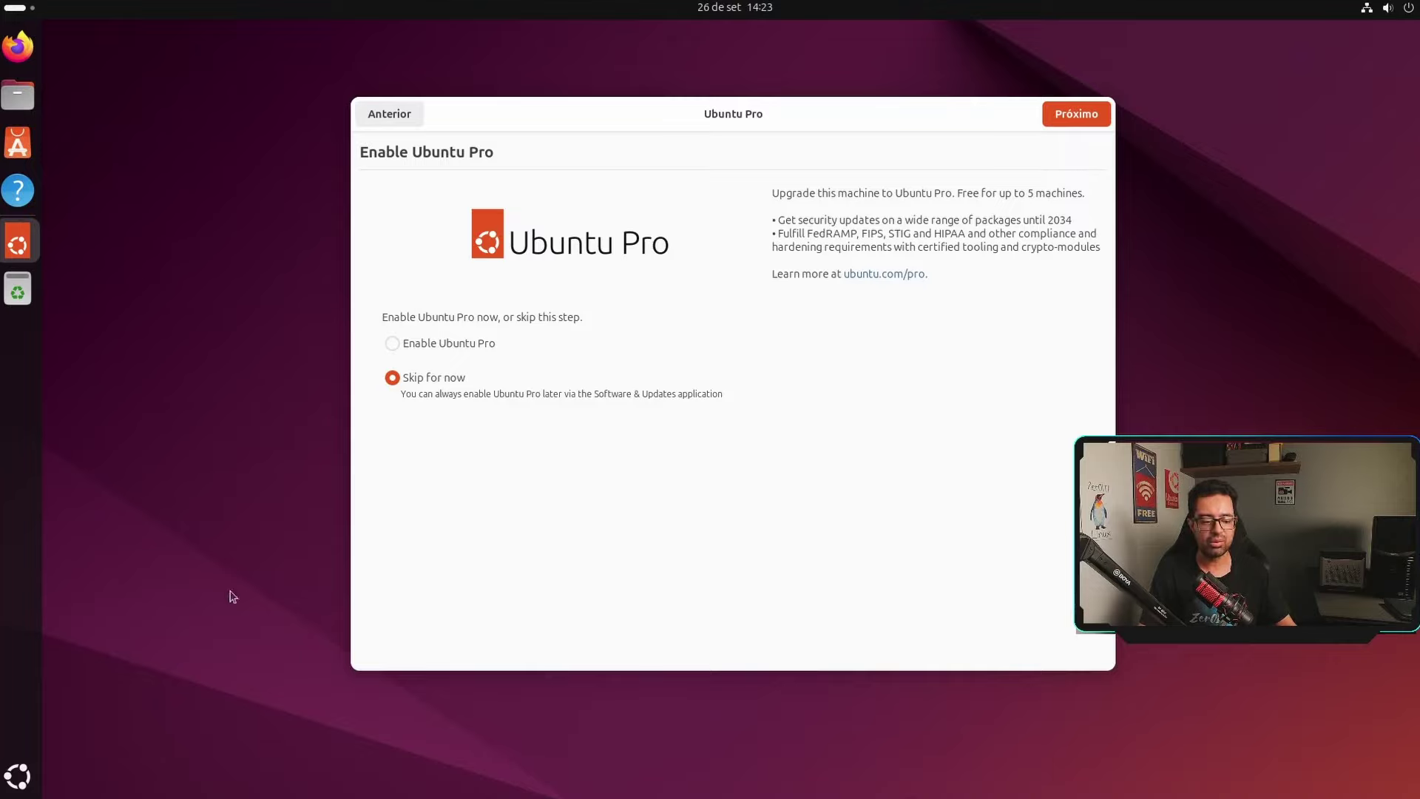
Step: Examine the Ubuntu Pro activation options in Programas e atualizações, including manual token entry, and close it without activating
left_click(16, 776)
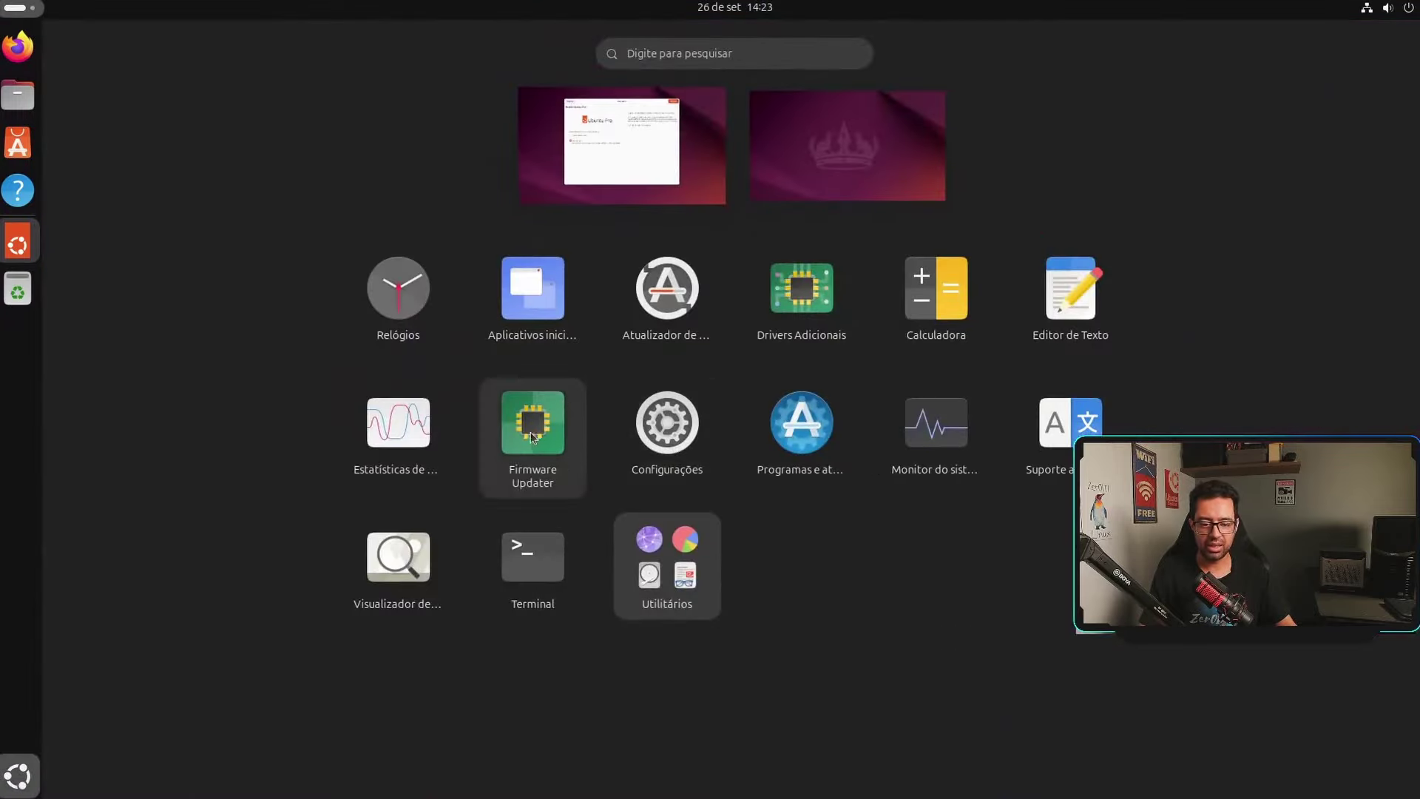
left_click(805, 294)
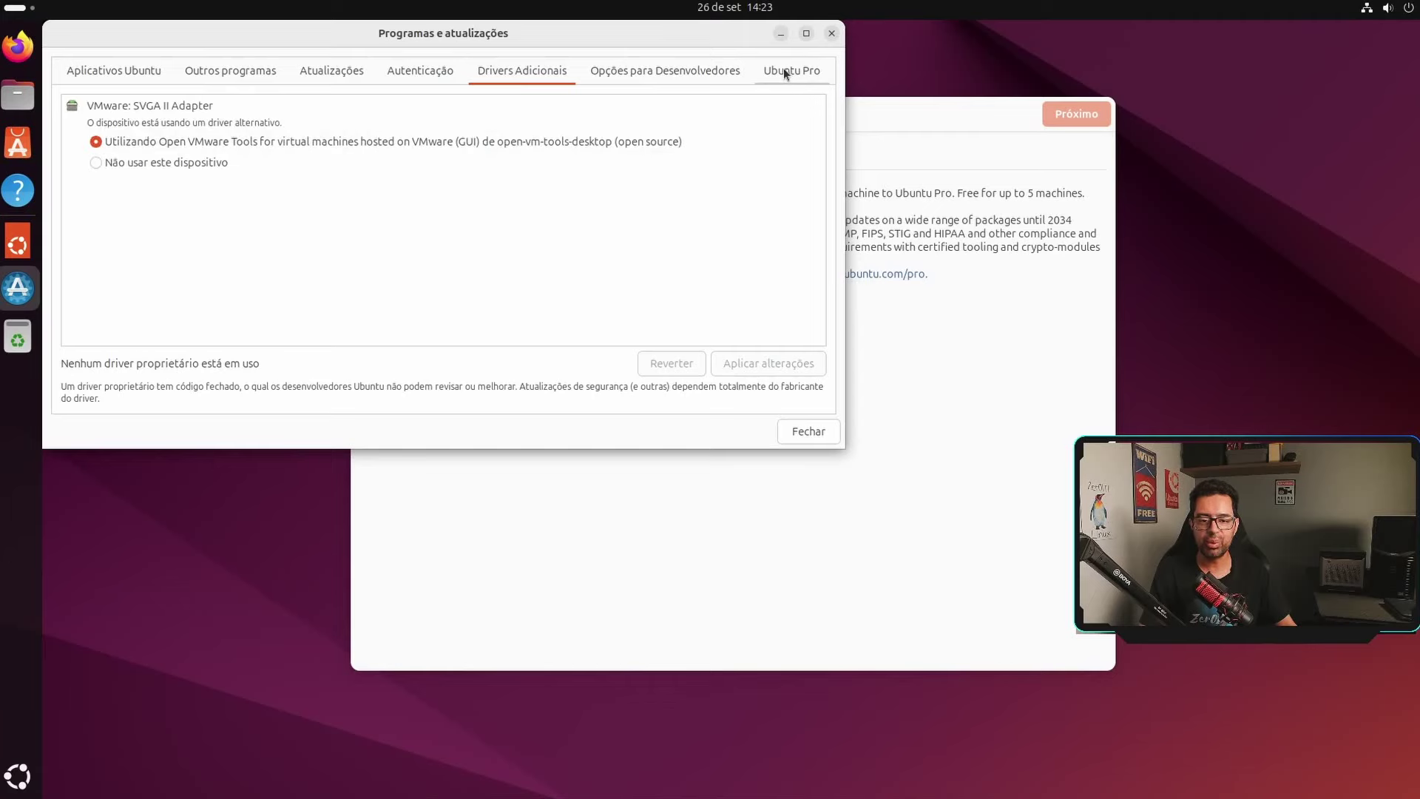
left_click(784, 68)
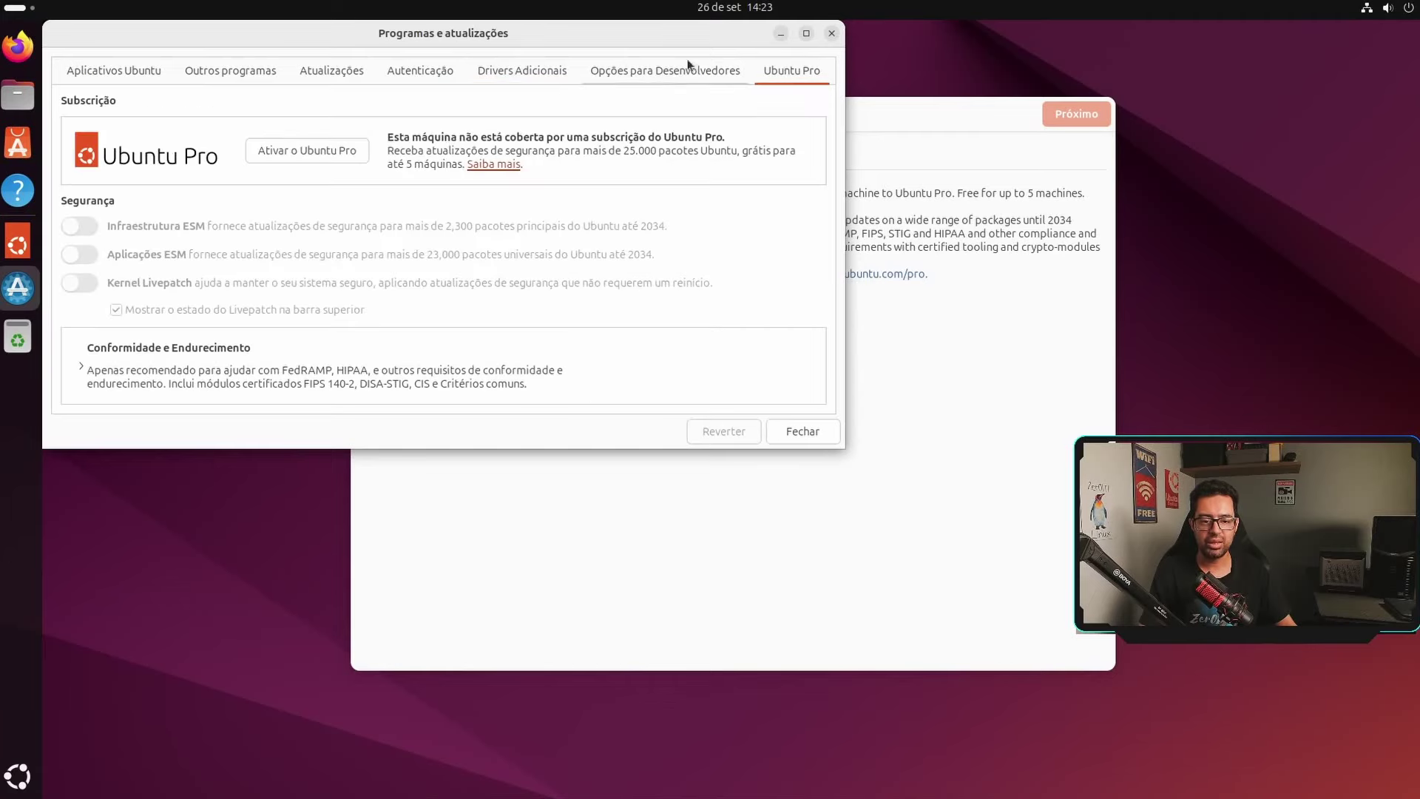
left_click(322, 152)
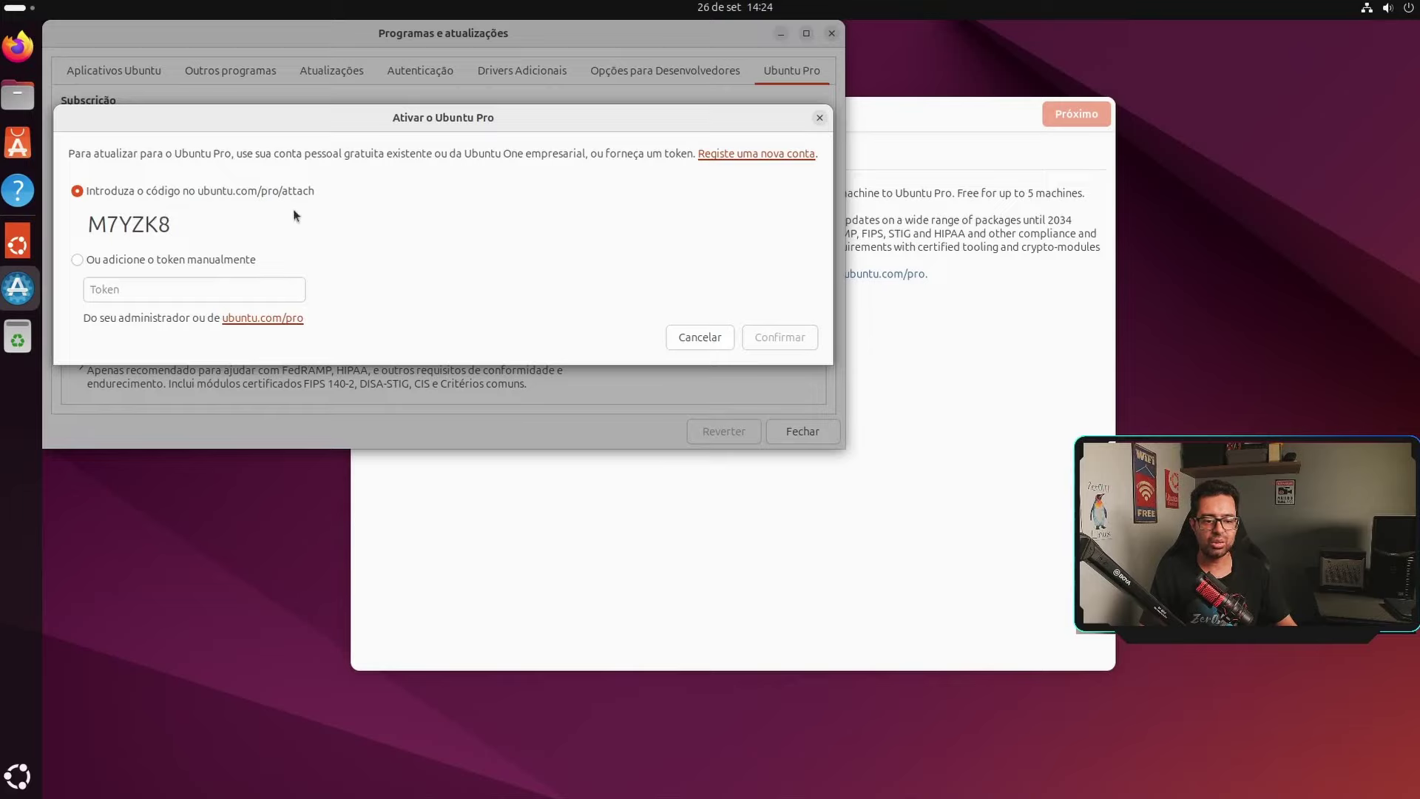
left_click(77, 260)
left_click(161, 288)
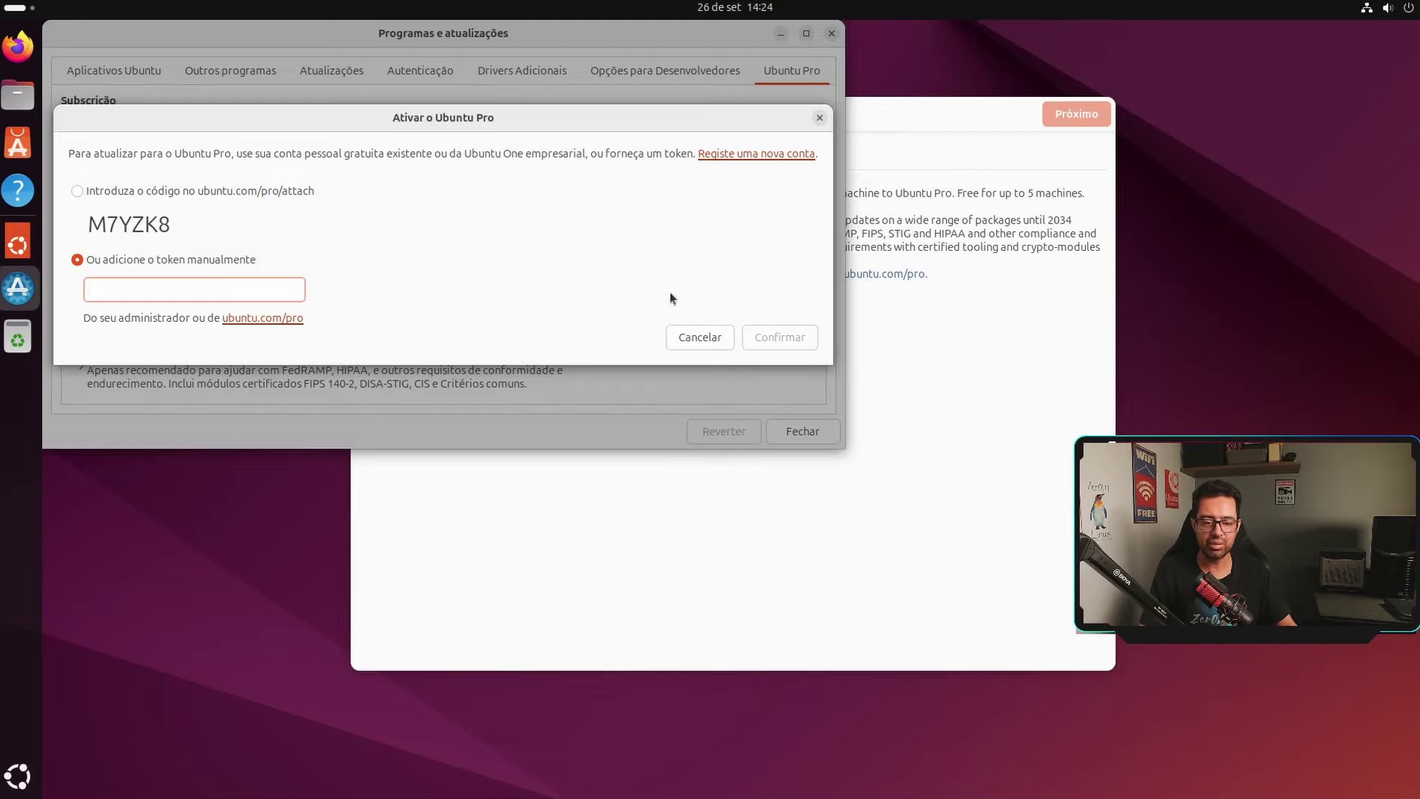
left_click(692, 337)
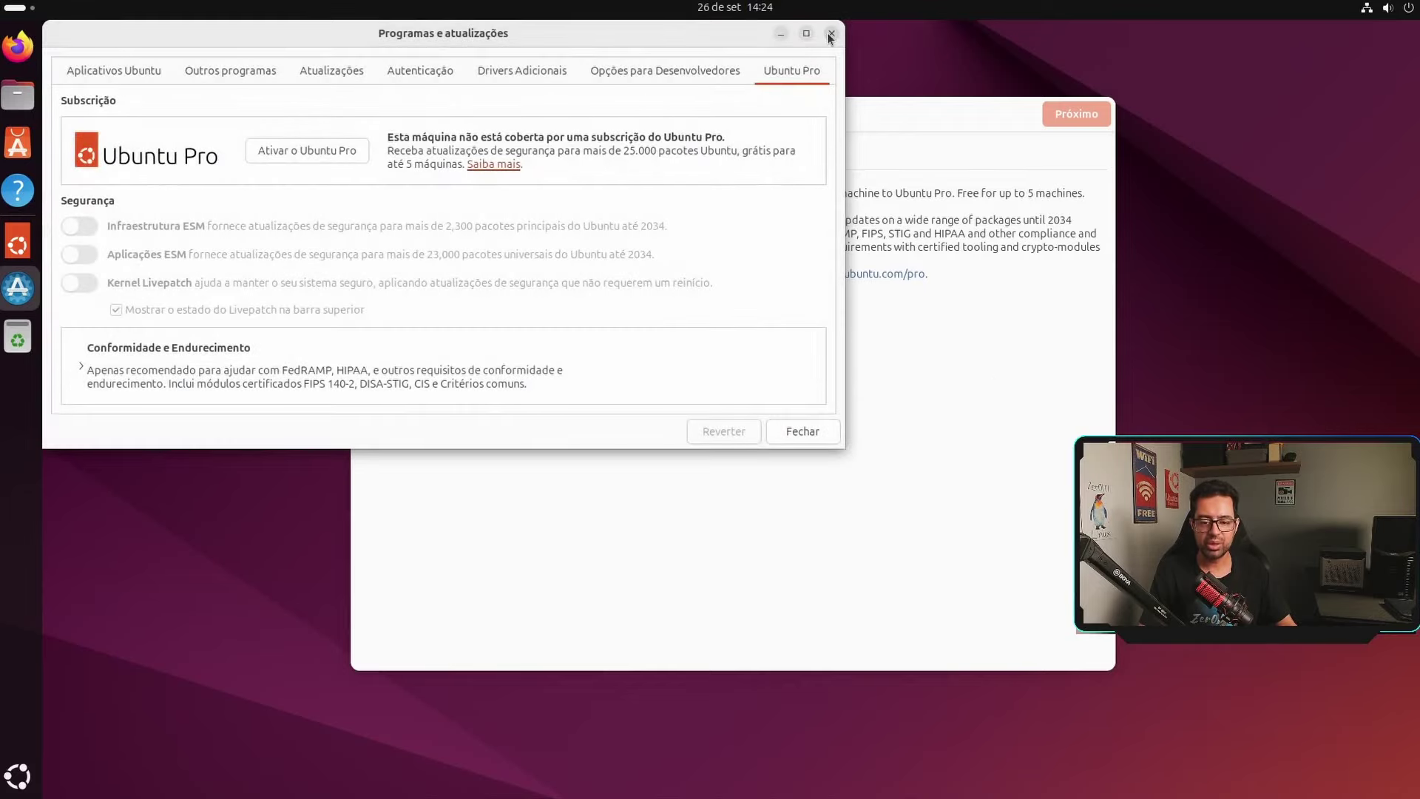
left_click(830, 34)
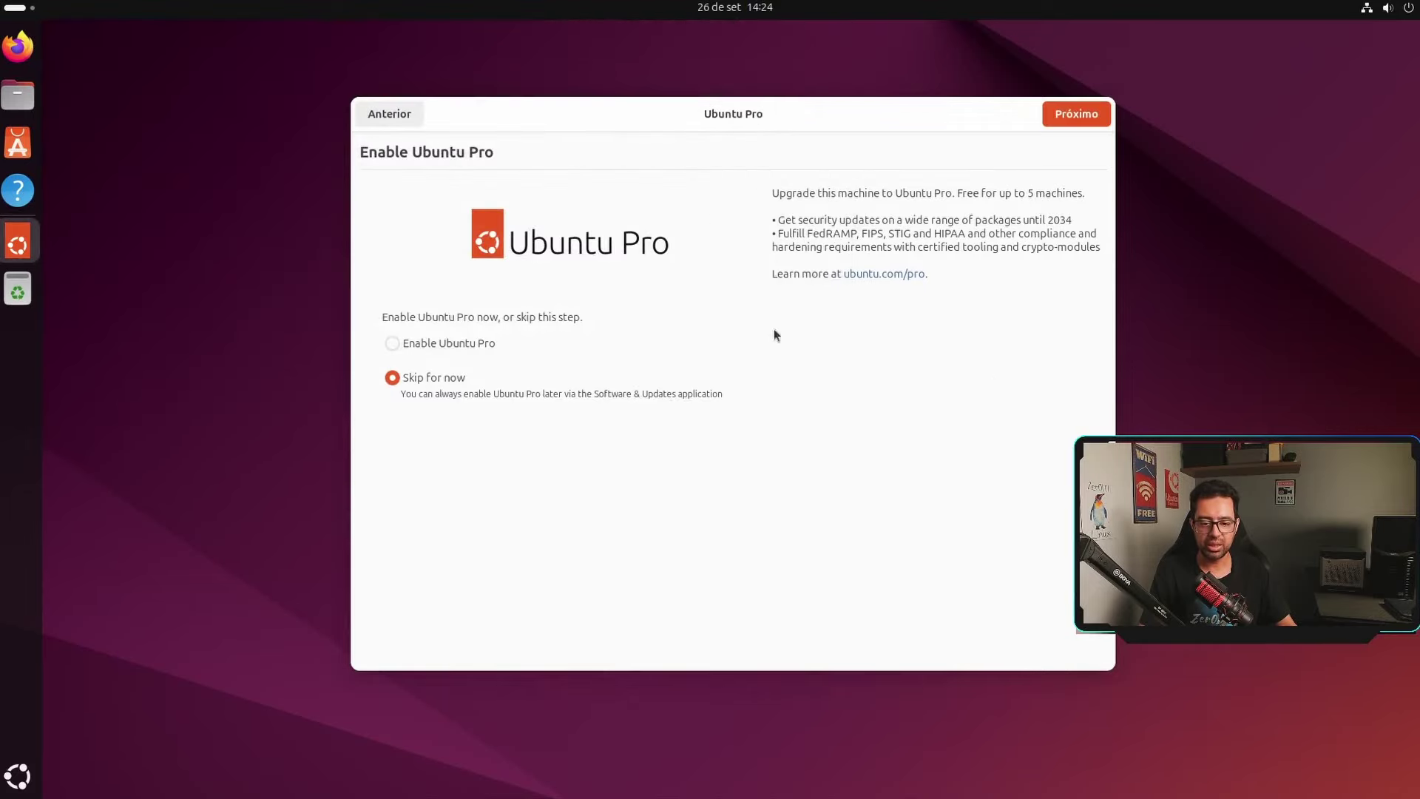
Step: Open the Ubuntu Pro website's subscription page from the wizard and review the My organisation subscription options
left_click(892, 275)
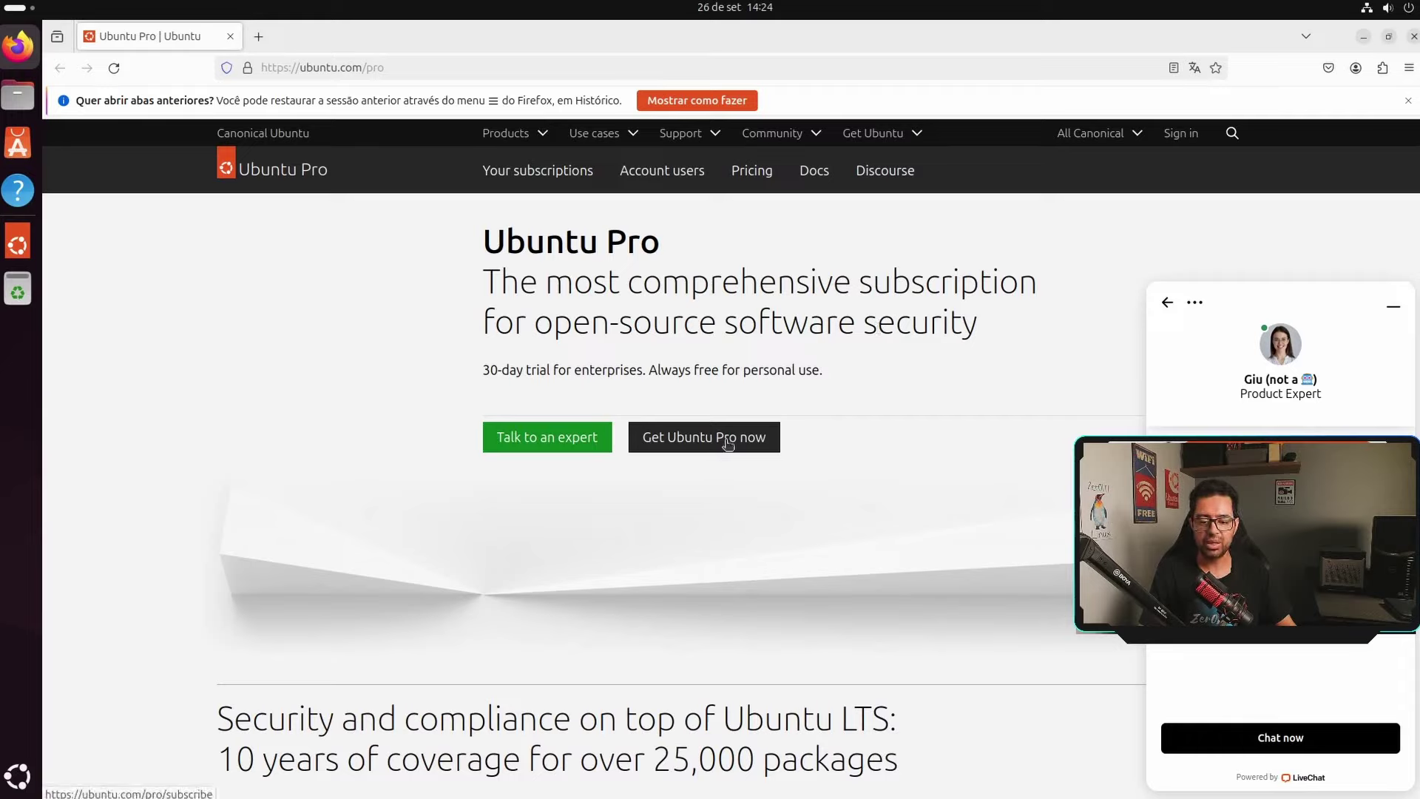
left_click(705, 441)
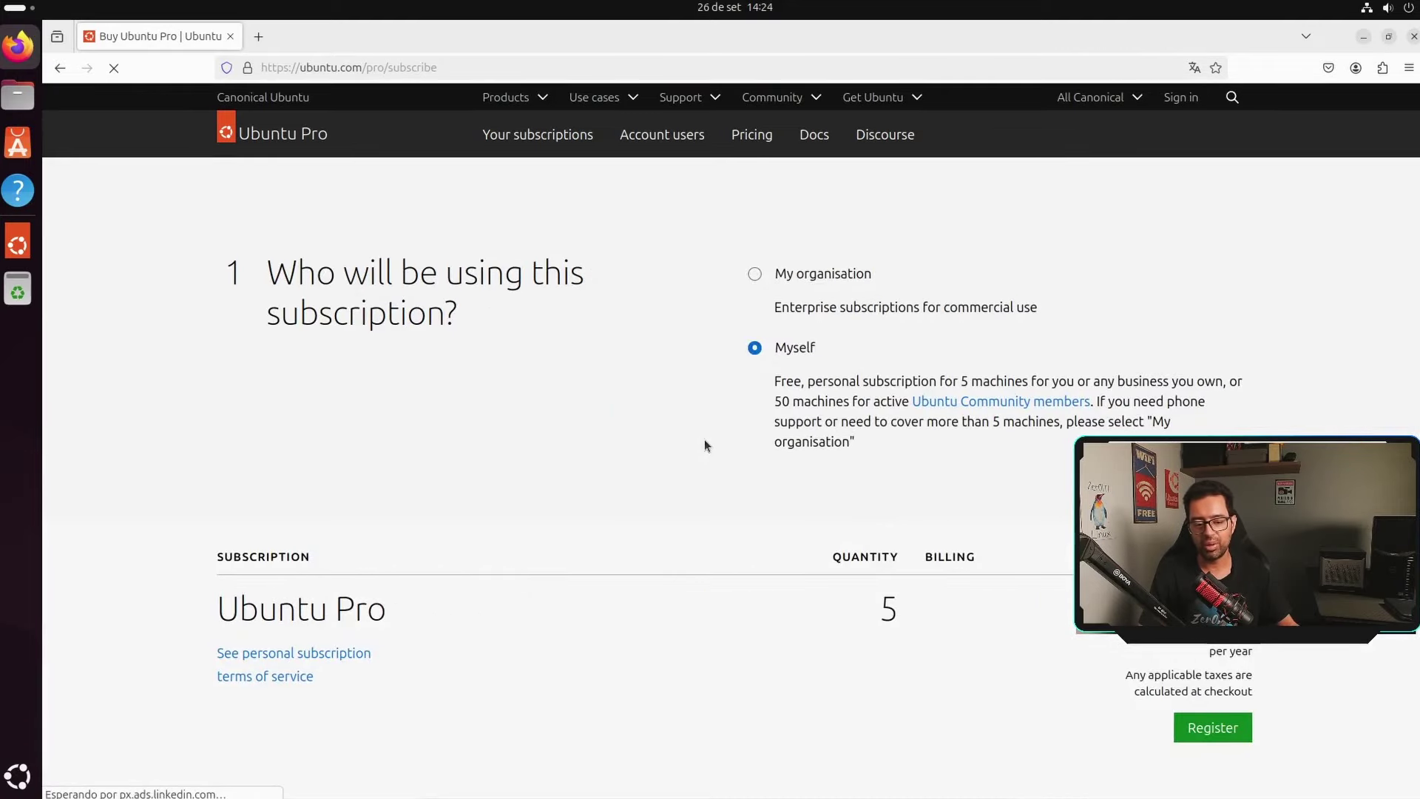
left_click(888, 272)
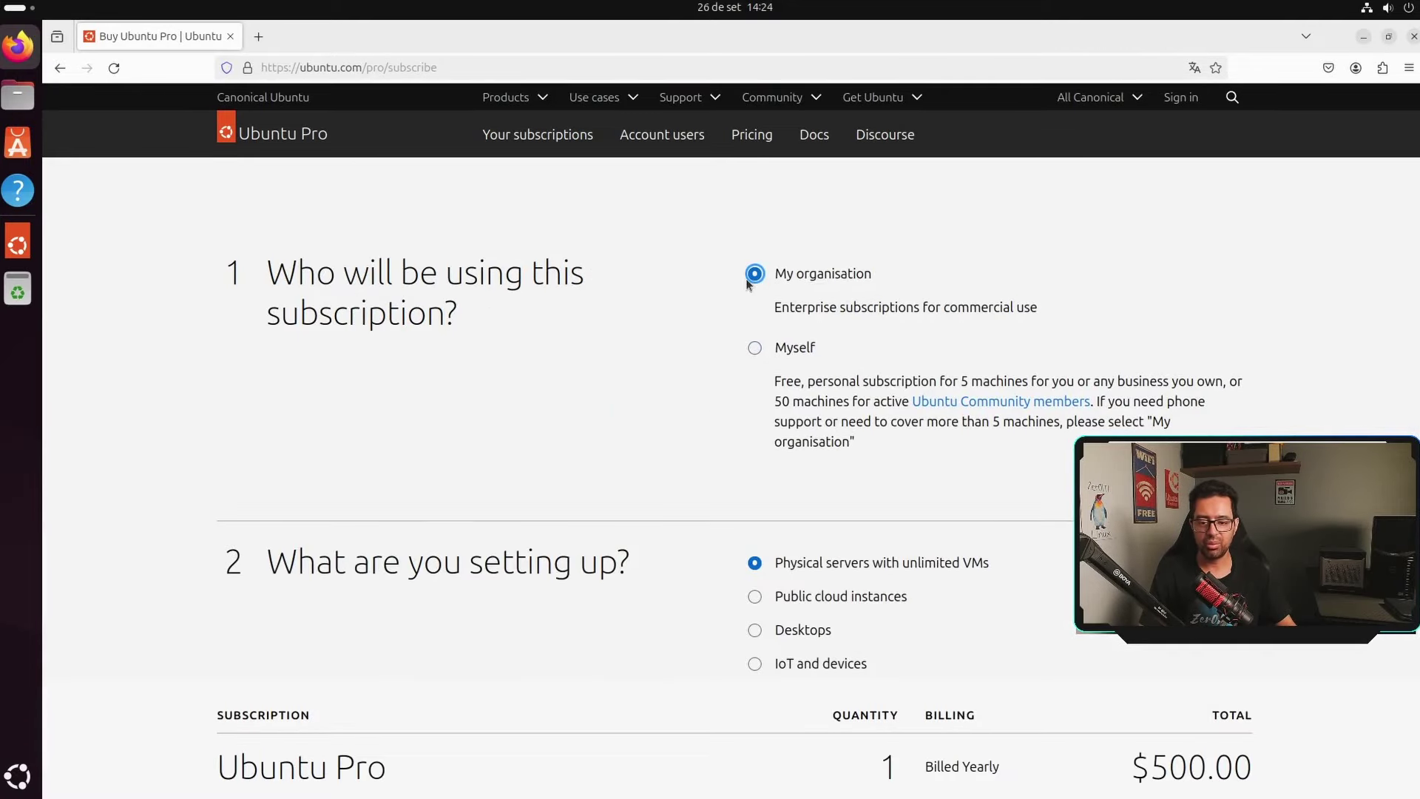
scroll(1224, 747, "down", 4)
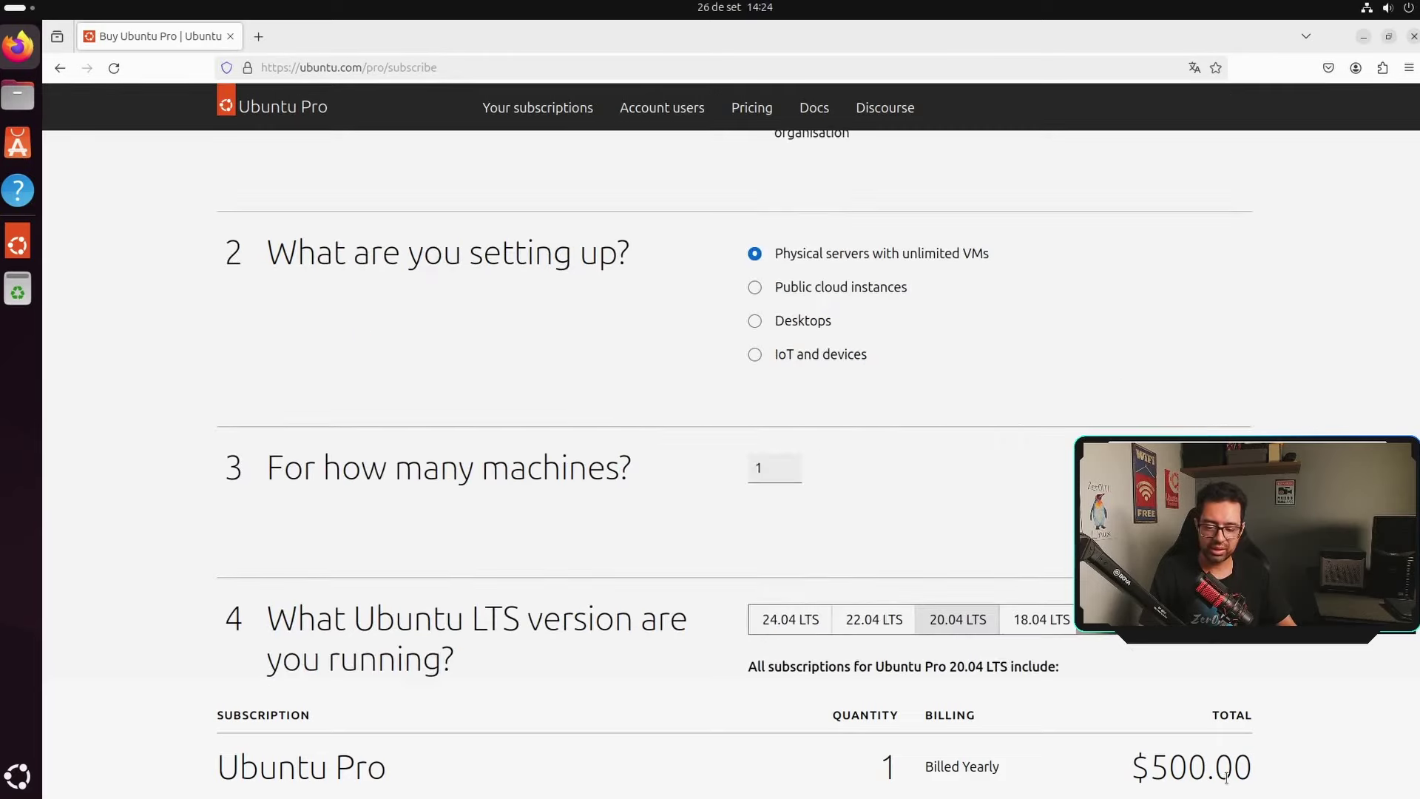
scroll(1074, 647, "up", 4)
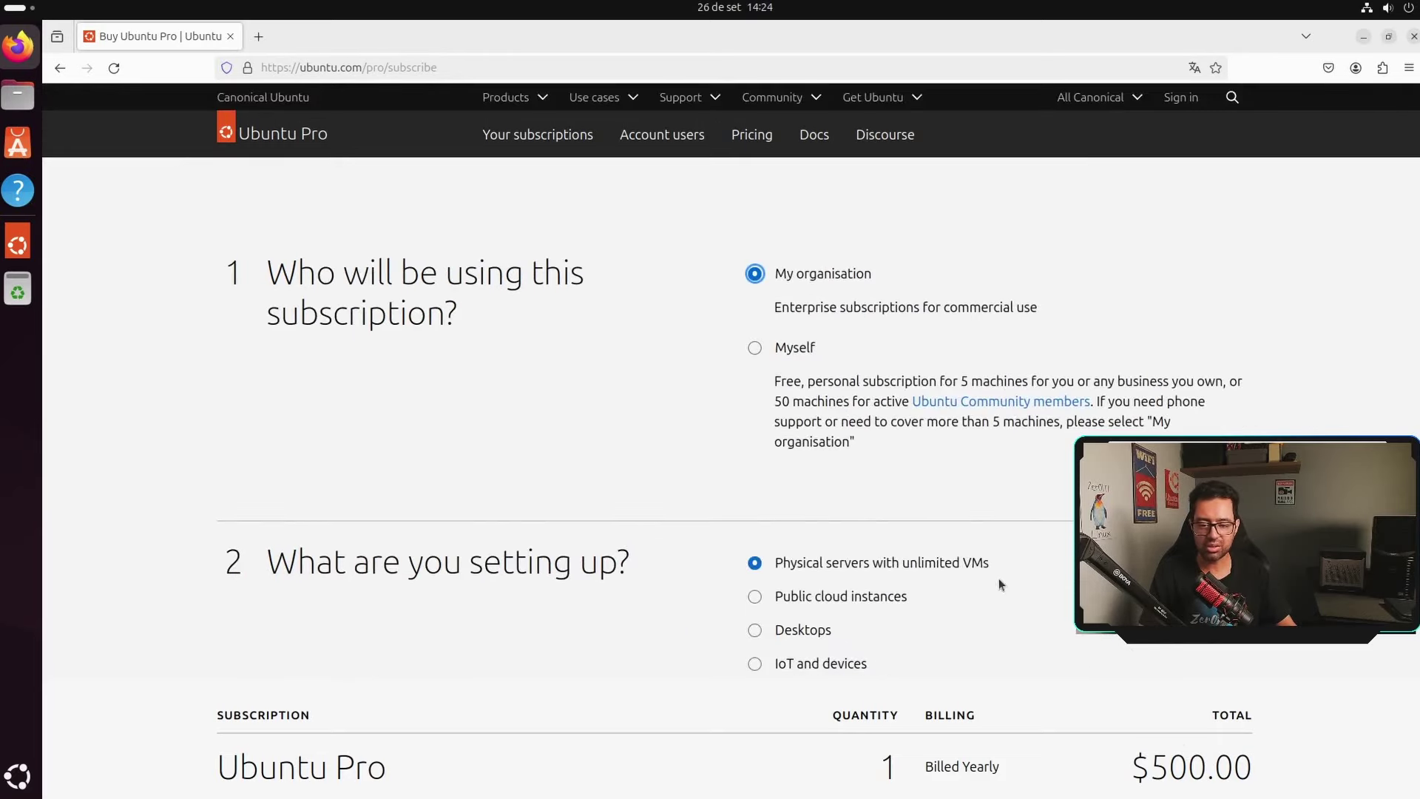
Step: Choose Myself as the subscription user and review the personal Ubuntu Pro subscription details
left_click(755, 348)
scroll(704, 403, "down", 1)
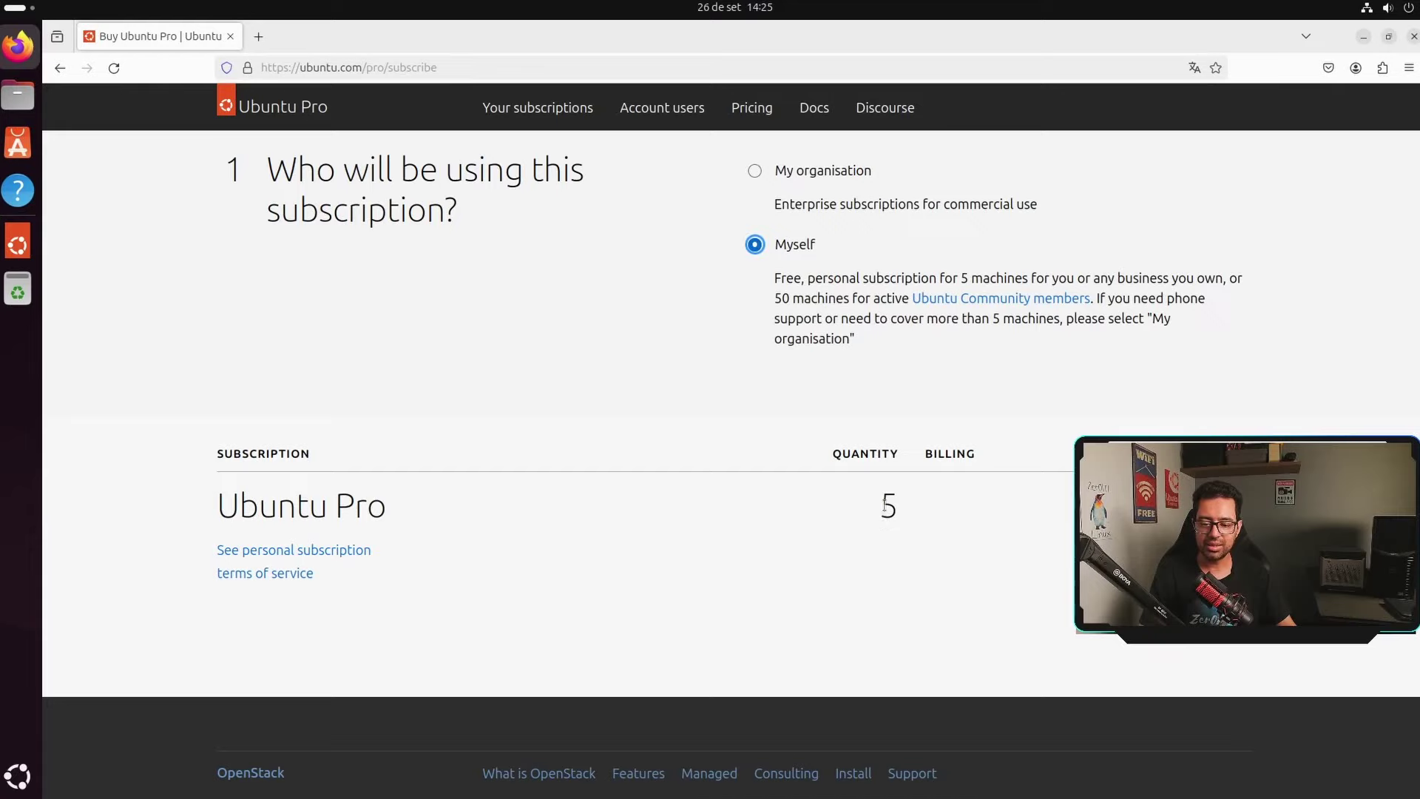
scroll(888, 505, "down", 3)
scroll(888, 505, "up", 3)
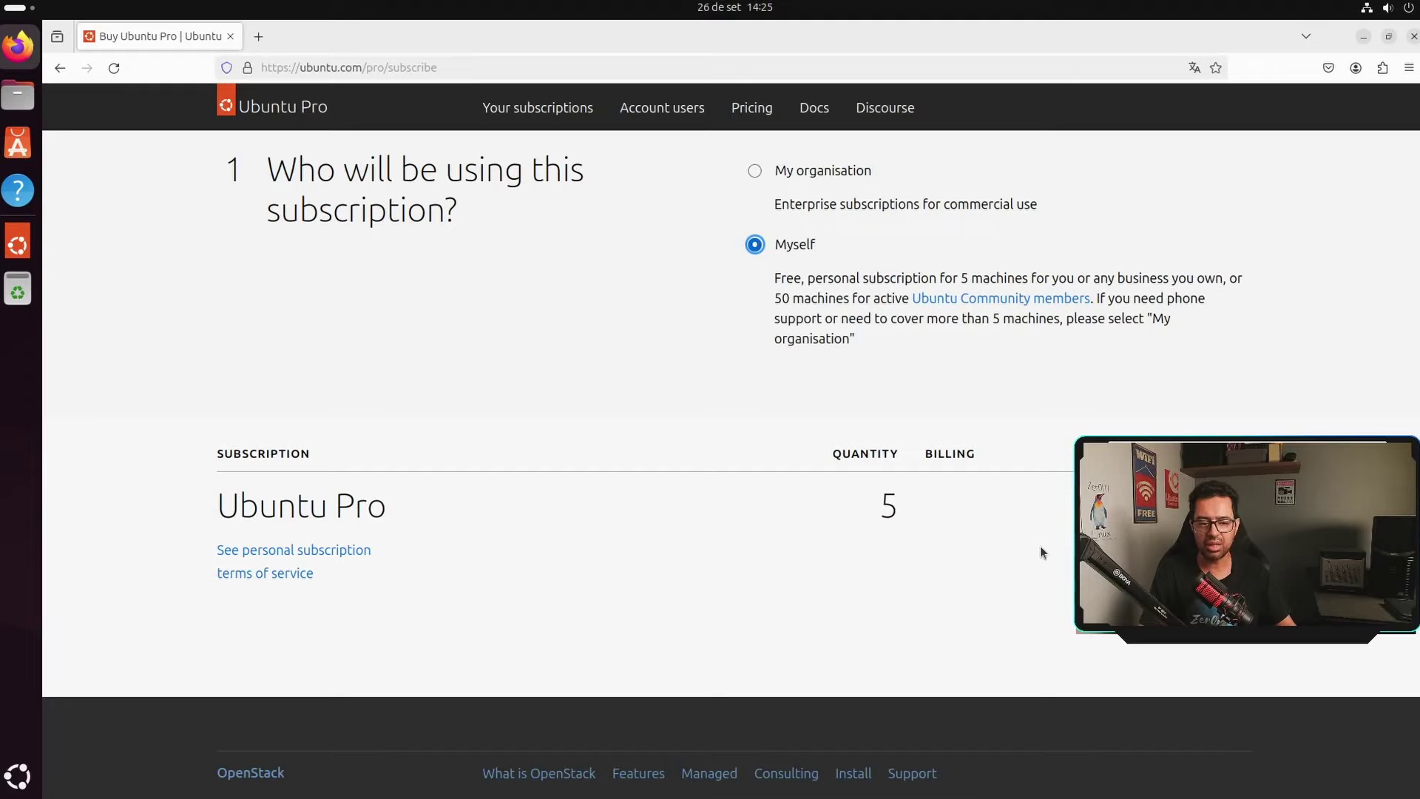
scroll(1040, 546, "up", 2)
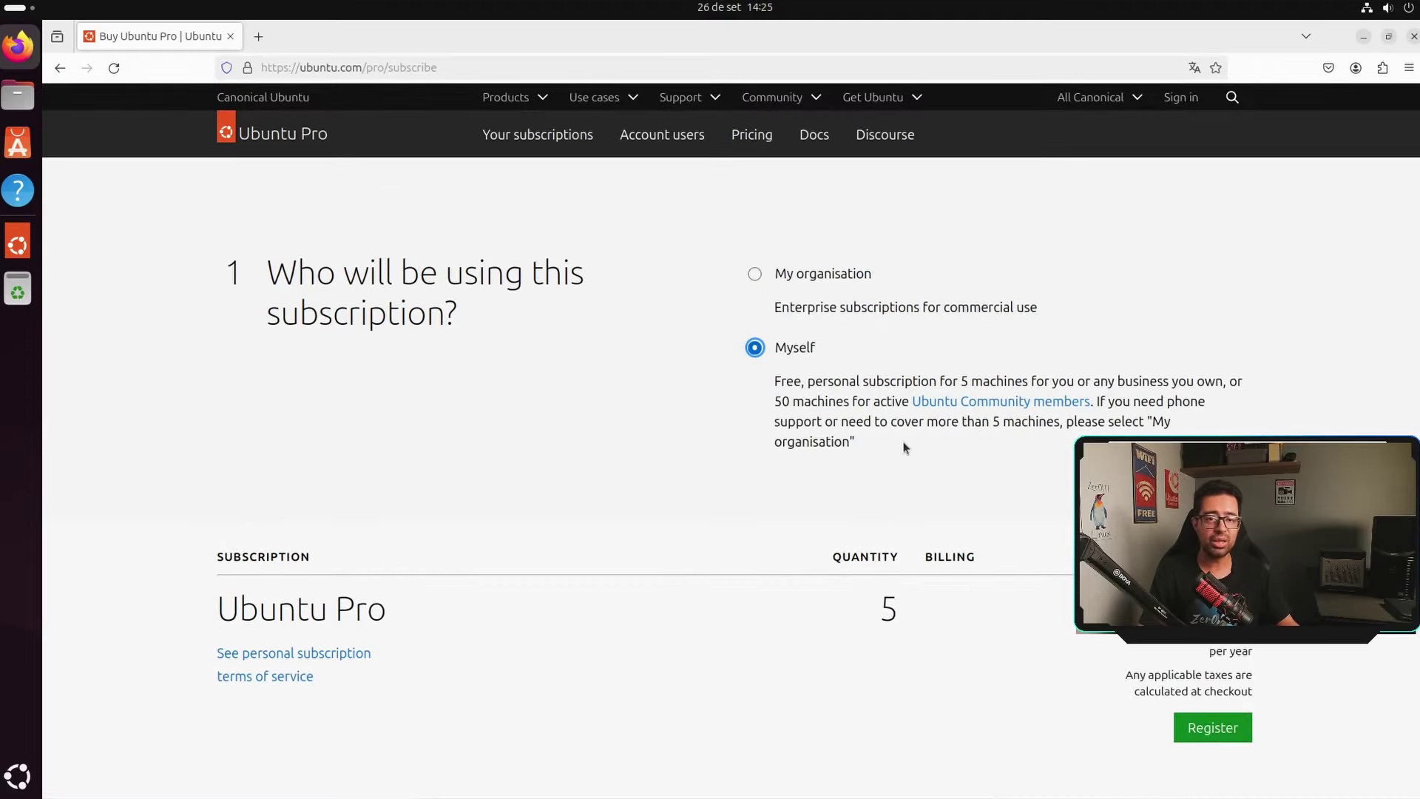
Step: Return to the main Ubuntu Pro page and open the Ubuntu One sign-in form
left_click(59, 68)
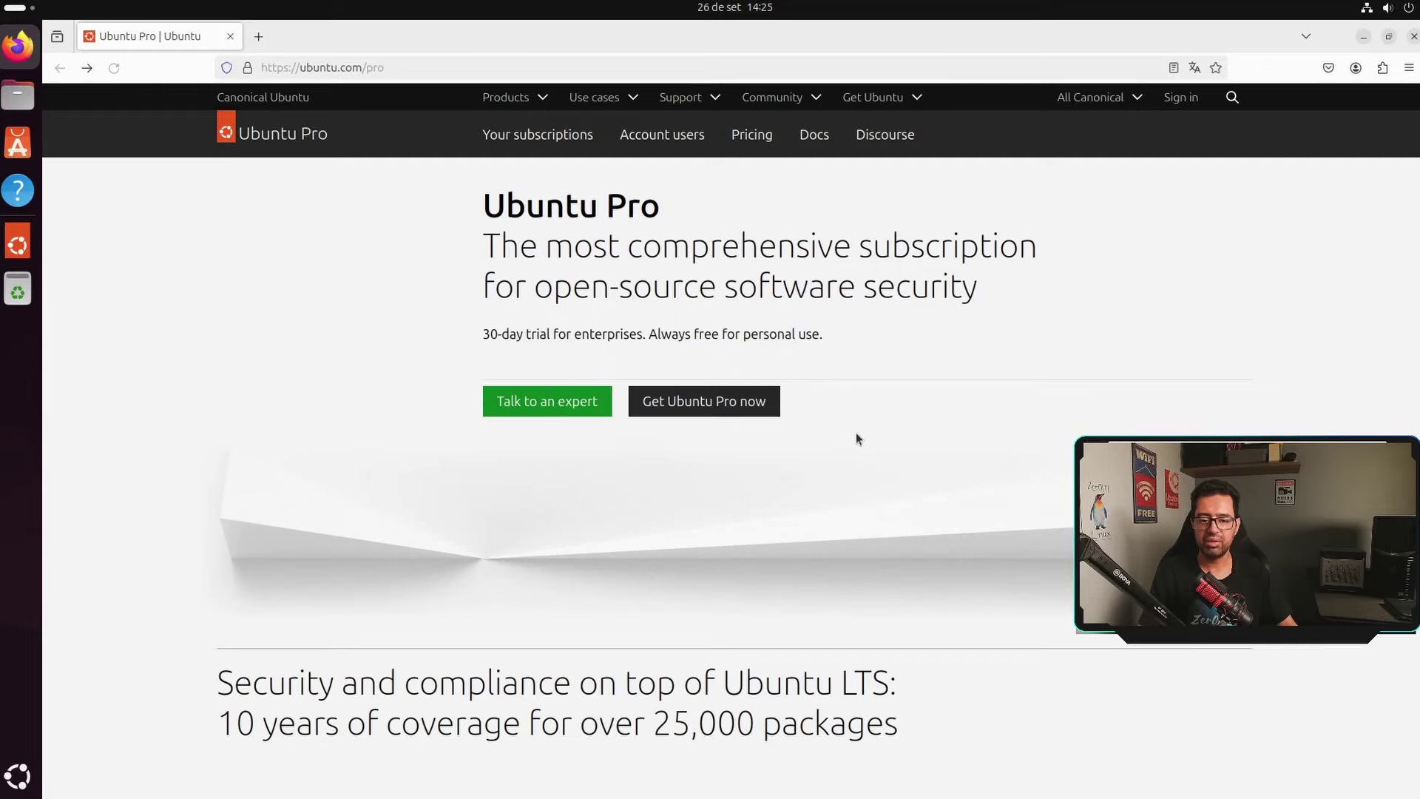
scroll(858, 433, "down", 10)
left_click(1184, 99)
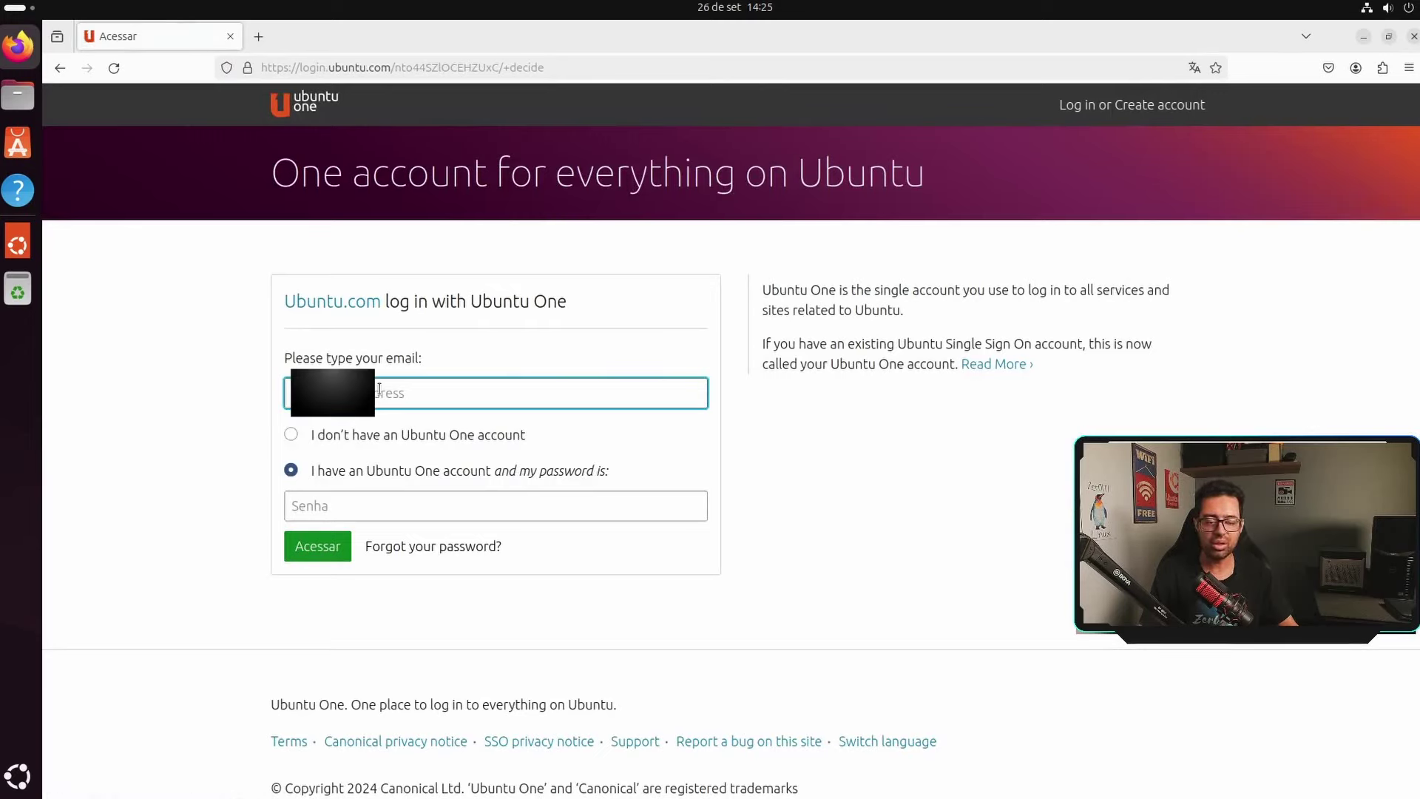
Step: Log in to Ubuntu One with the account e-mail and password, and approve sharing the requested personal data with Ubuntu.com
key("Down")
key("Return")
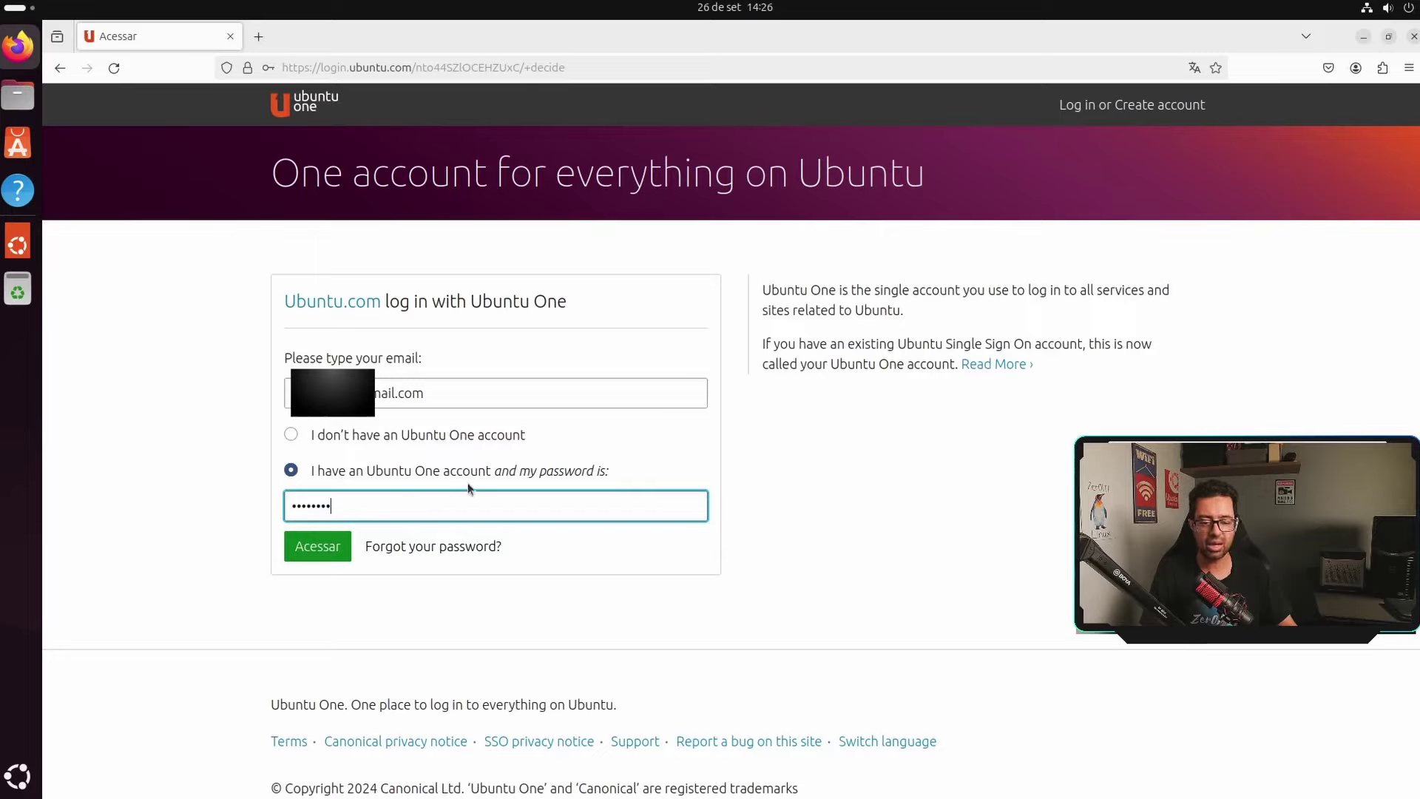
left_click(314, 547)
left_click(463, 261)
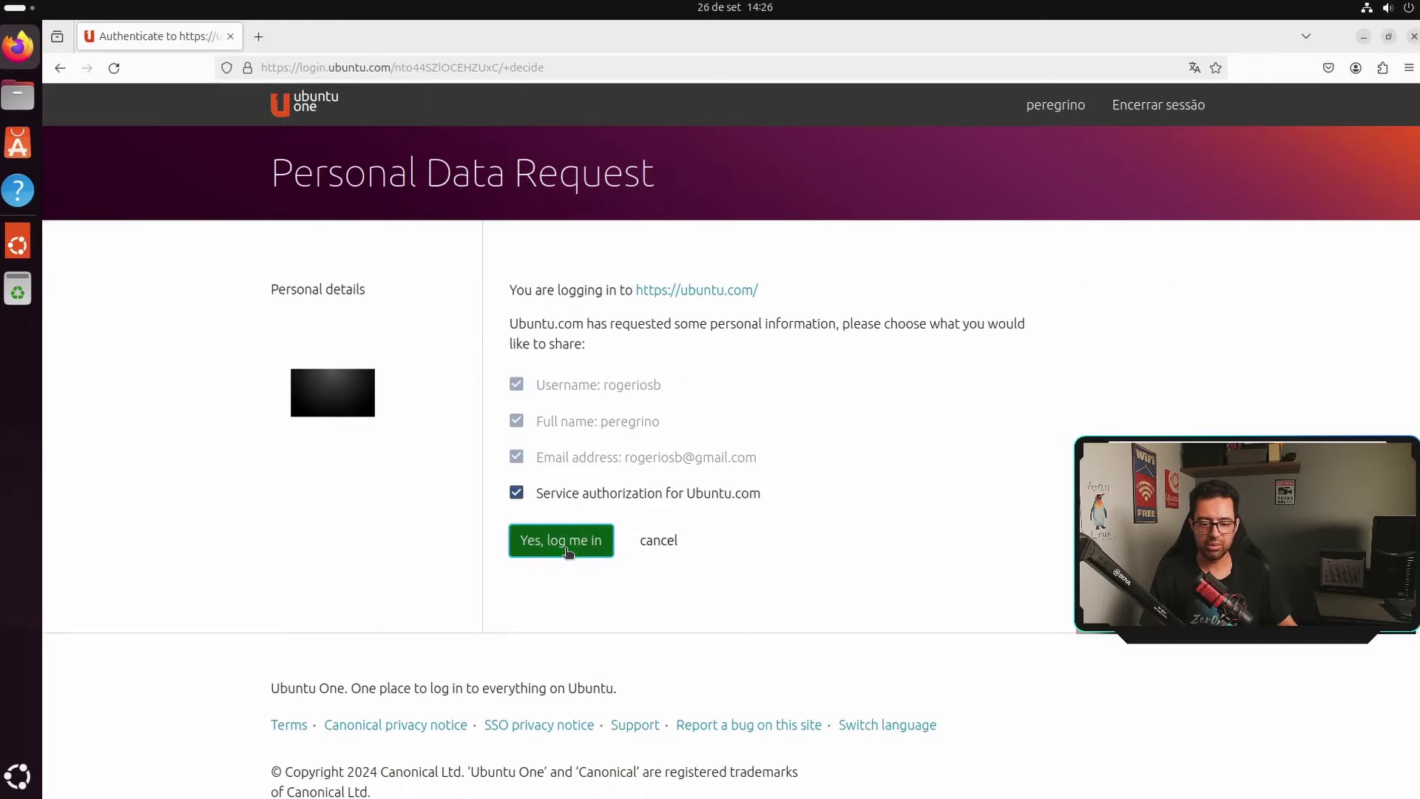
left_click(562, 541)
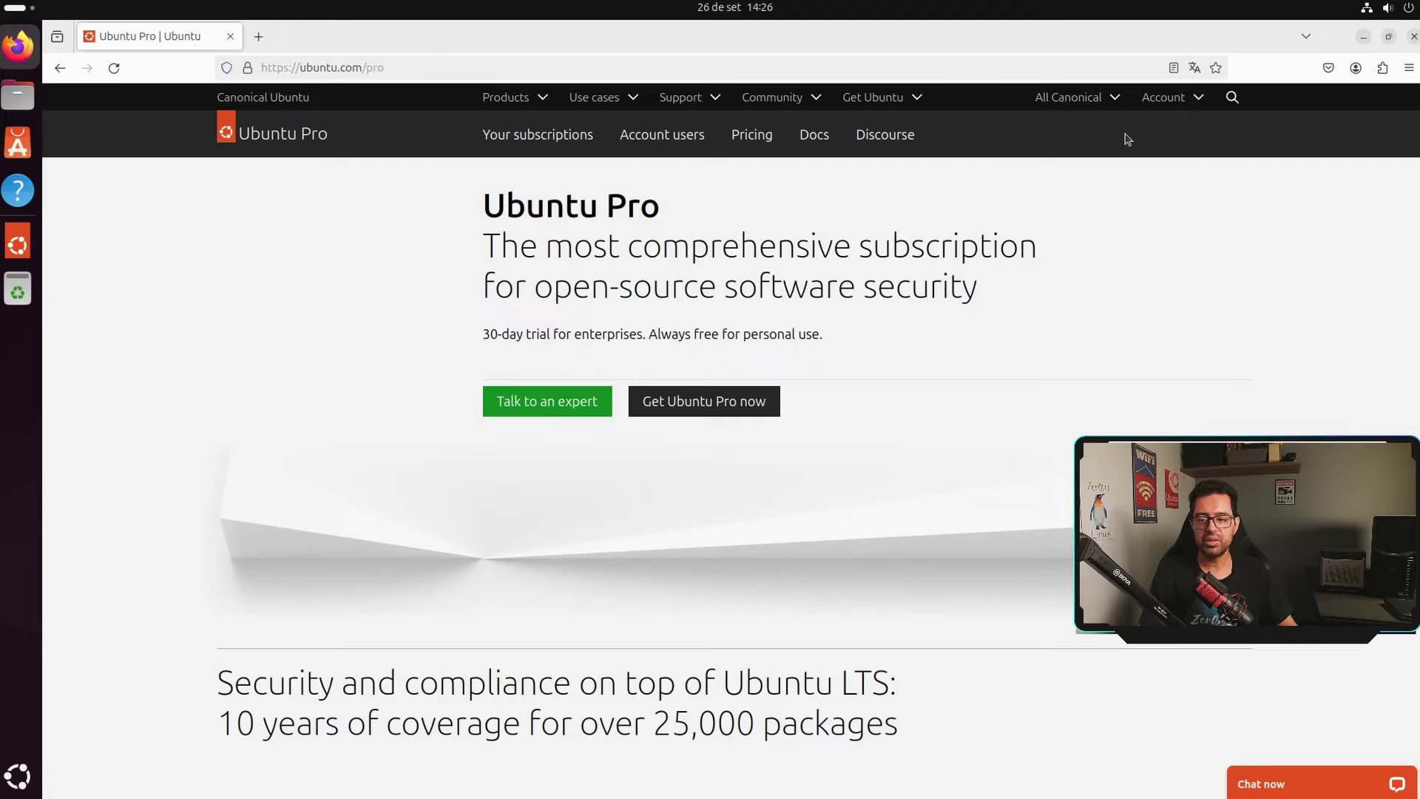
Step: Open the account's Ubuntu Pro dashboard and copy the Free Personal Token
left_click(1200, 101)
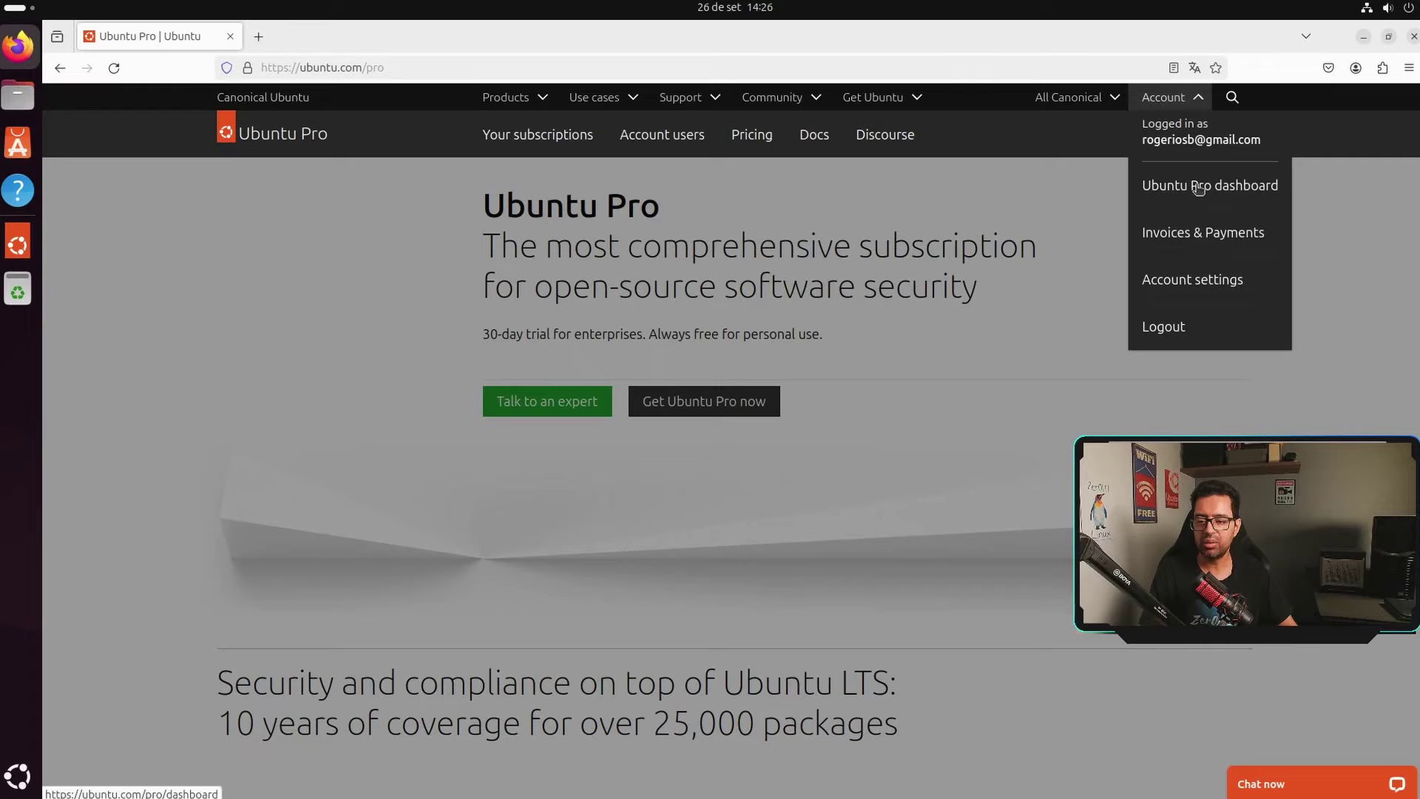
left_click(1207, 189)
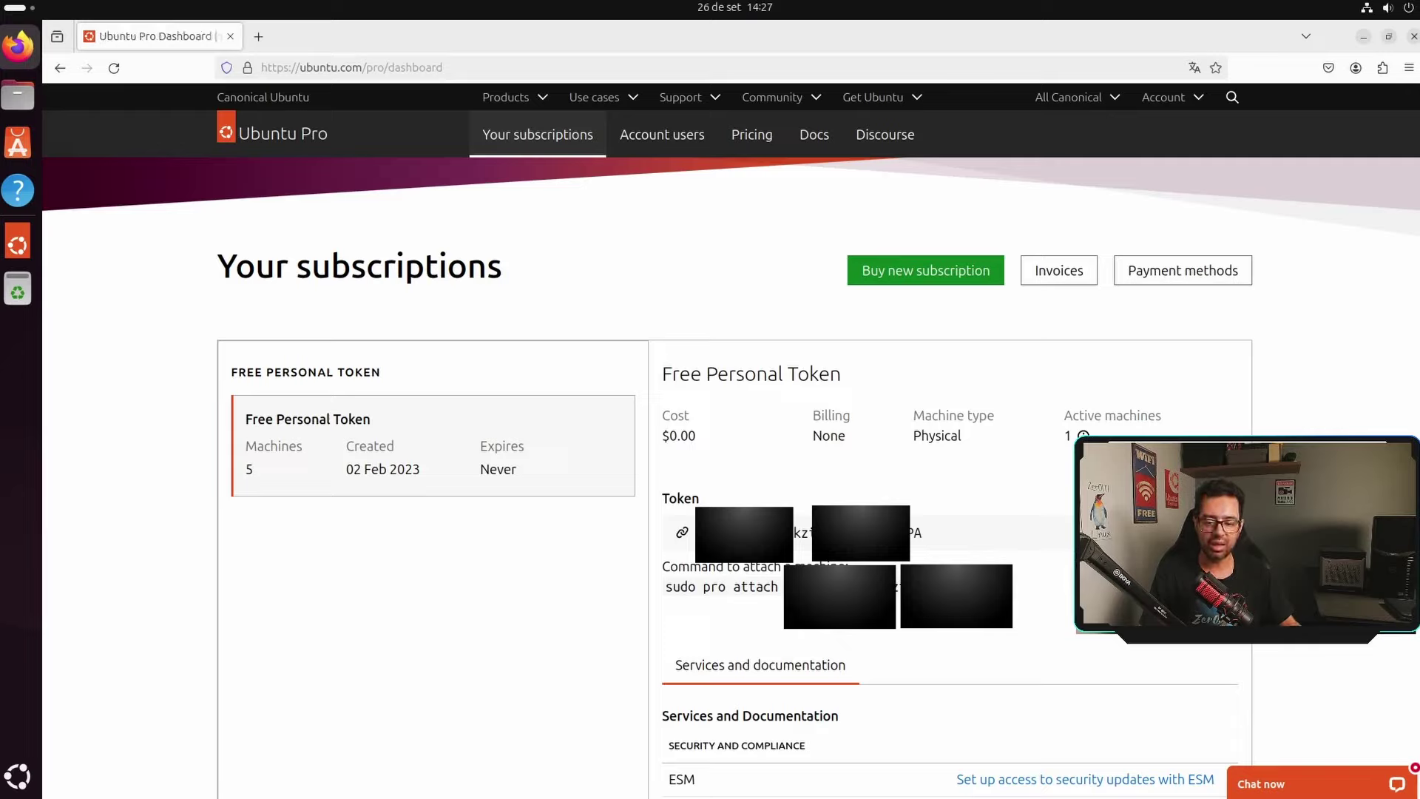
left_click(682, 534)
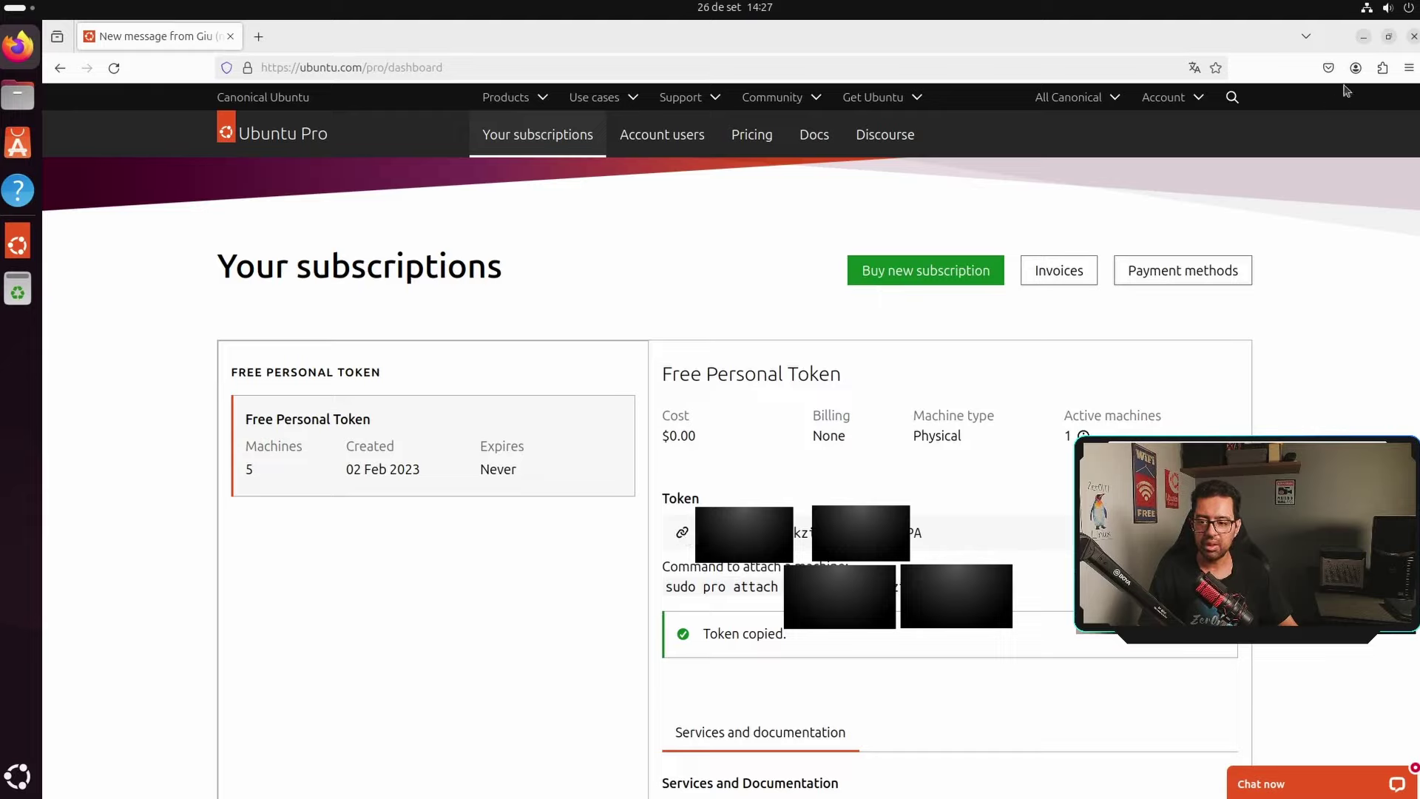
Step: Switch back to the welcome wizard, choose Enable Ubuntu Pro, paste the subscription token in the manual token field and submit it
left_click(1363, 37)
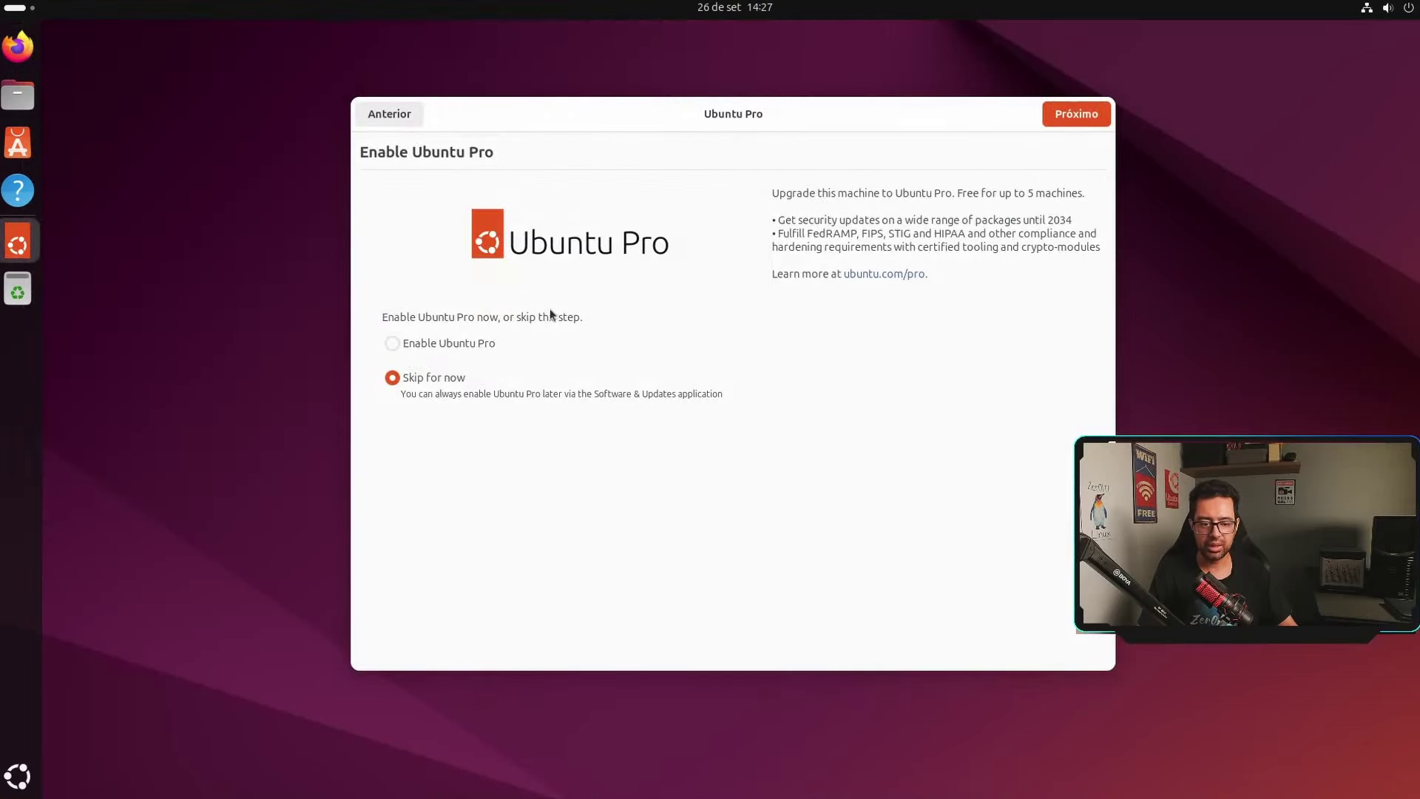
left_click(476, 344)
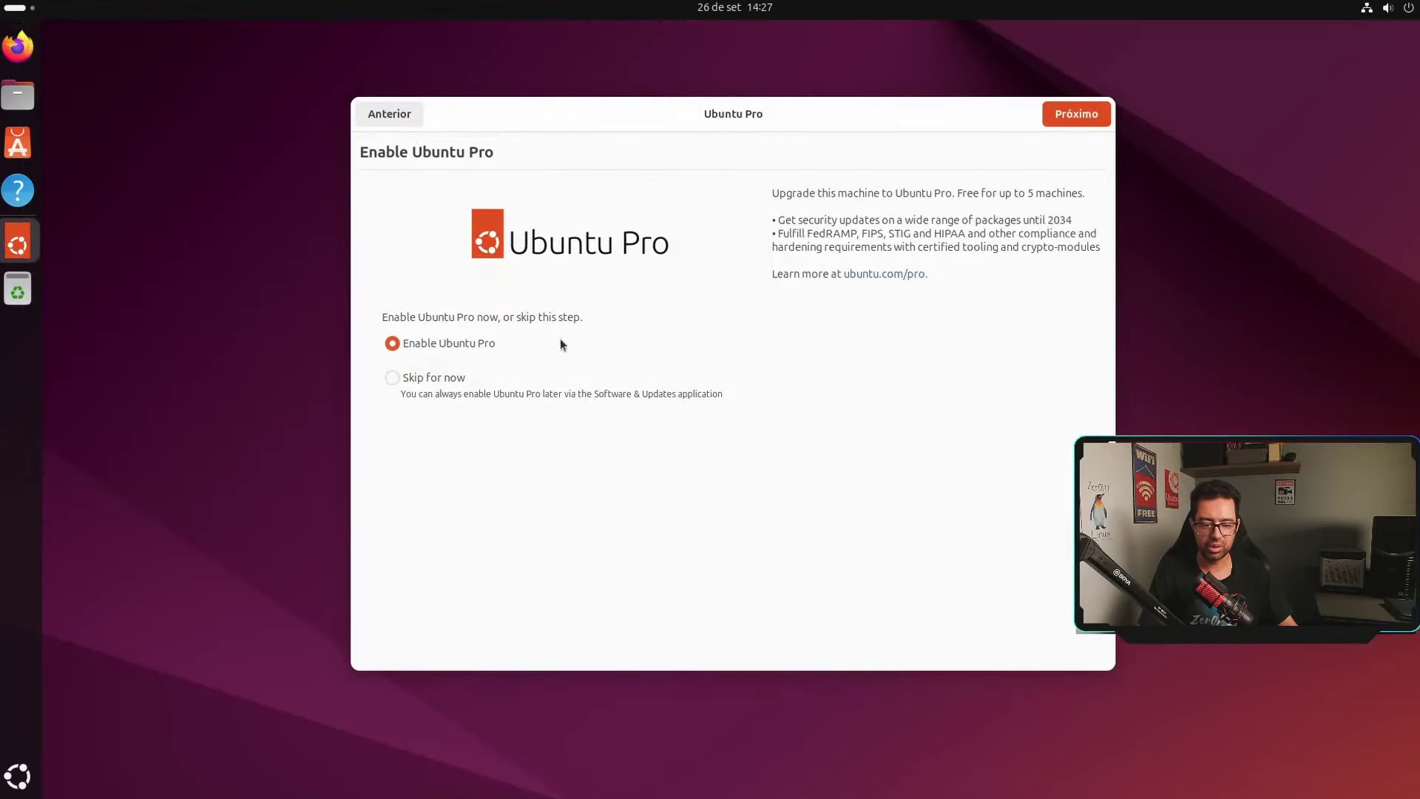
left_click(1068, 114)
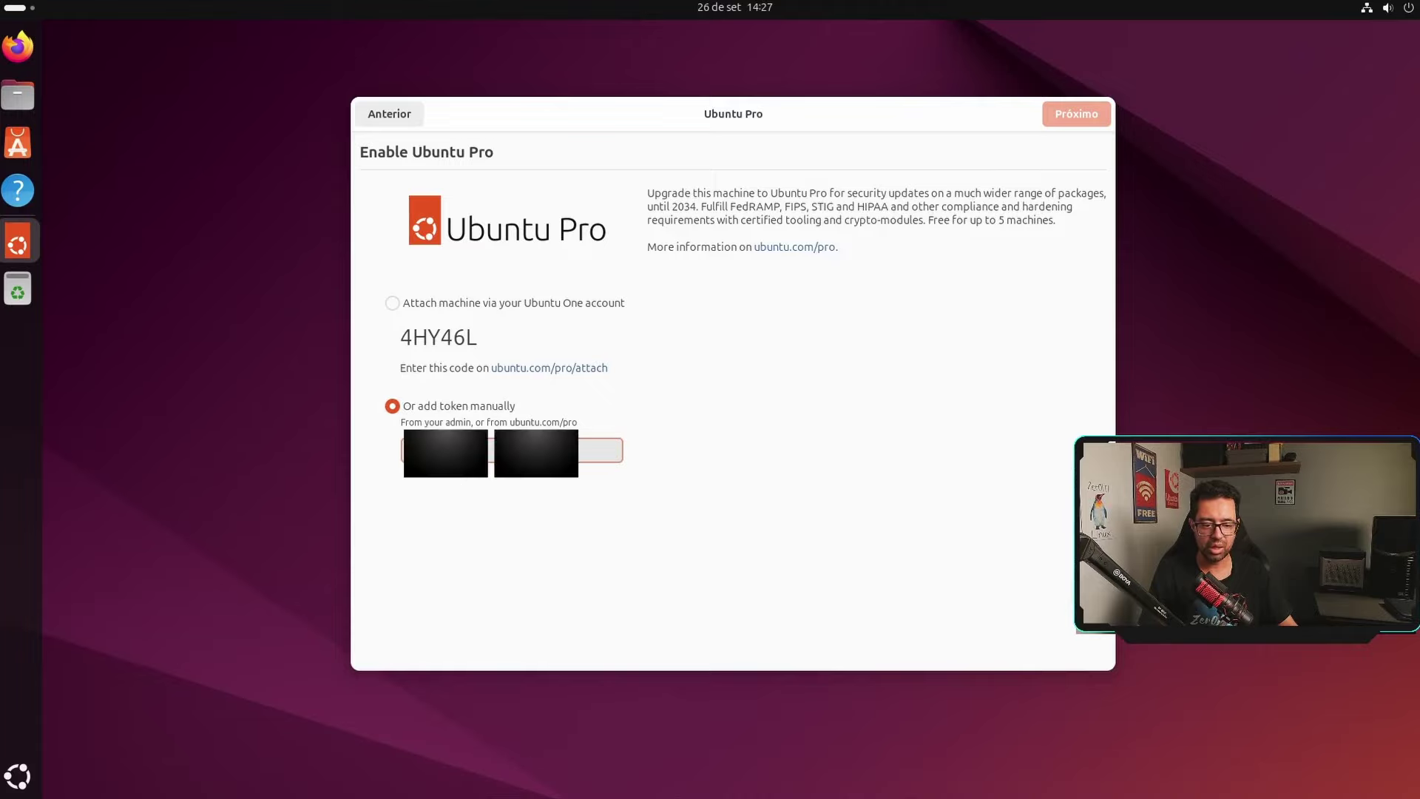
right_click(460, 455)
left_click(504, 520)
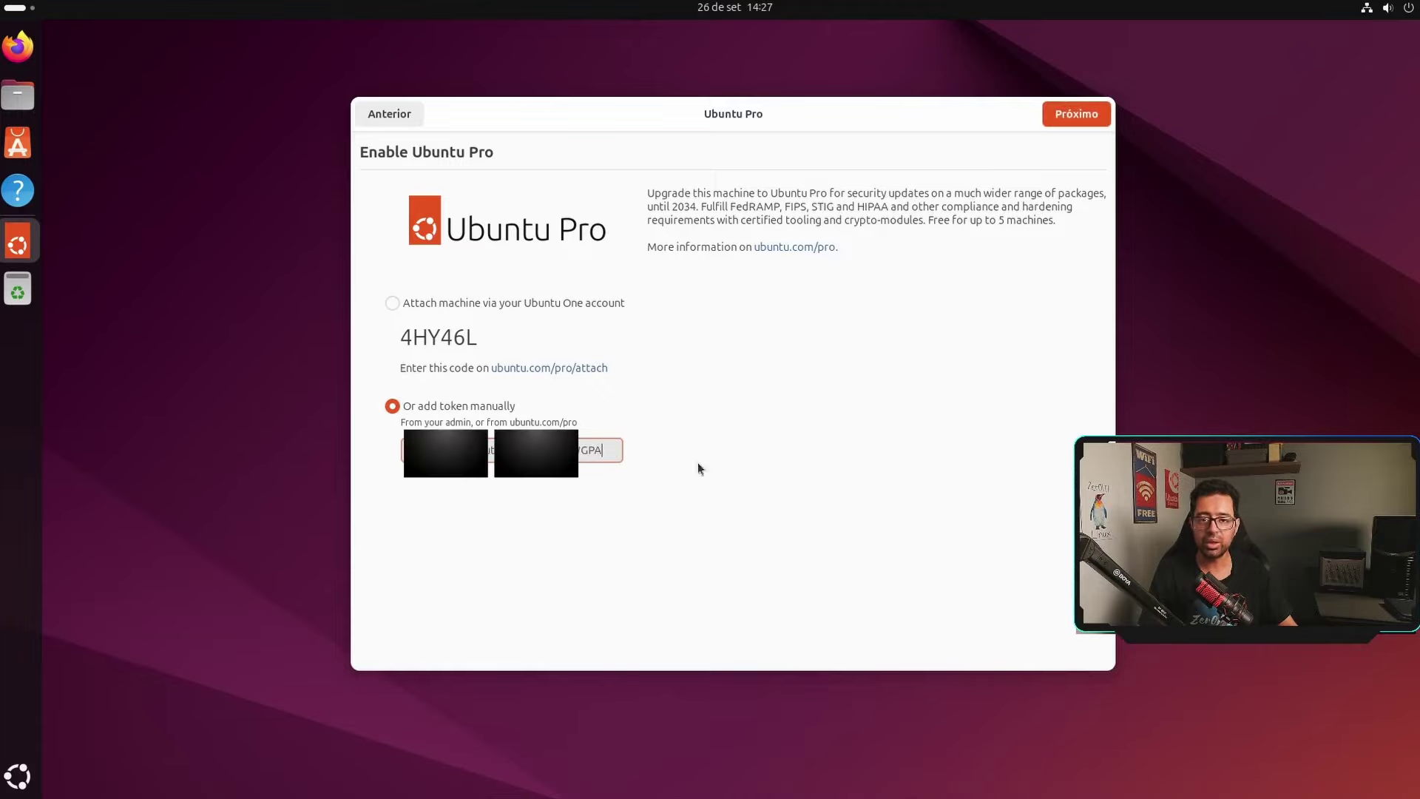
left_click(1076, 115)
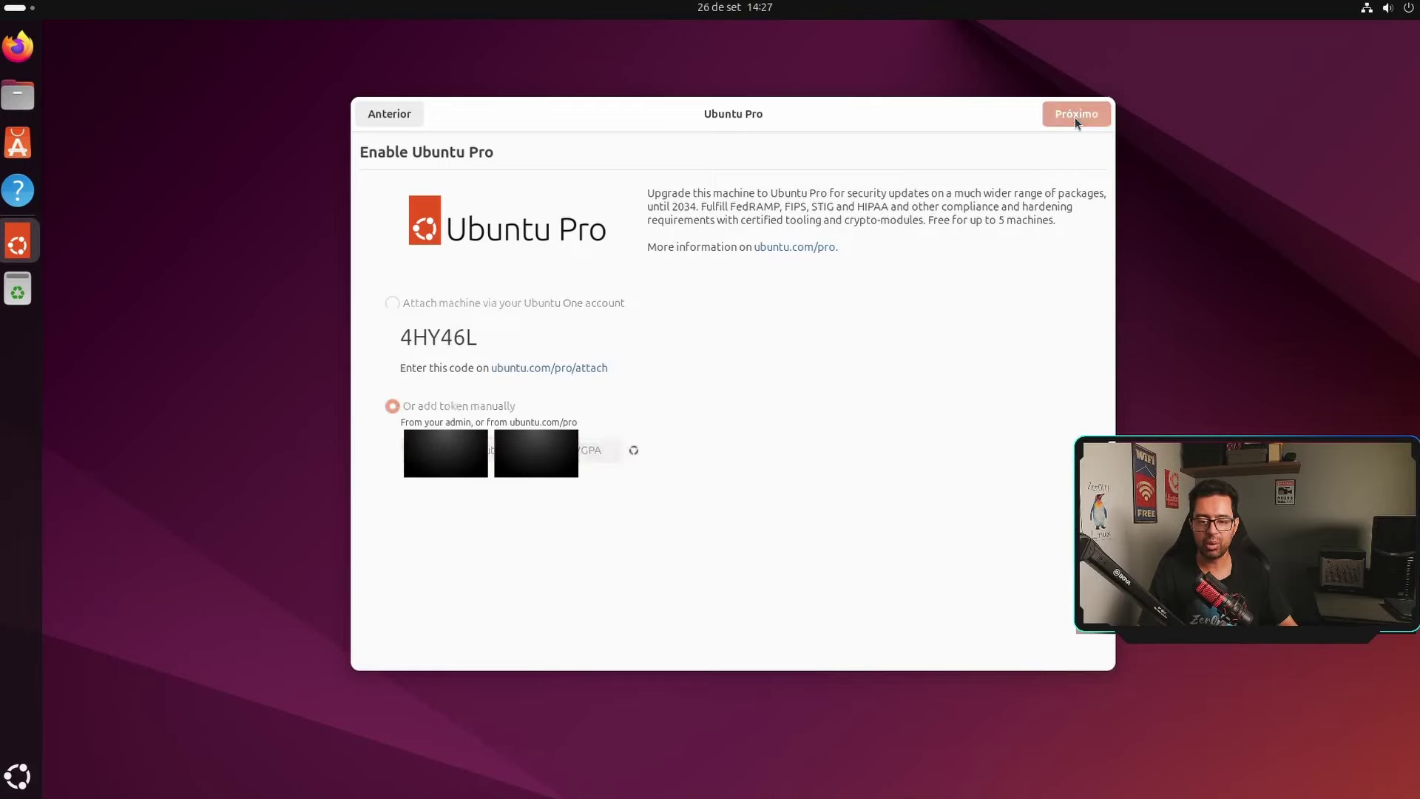
Step: Enter the system user's password to authorise attaching this machine to Ubuntu Pro
type("••")
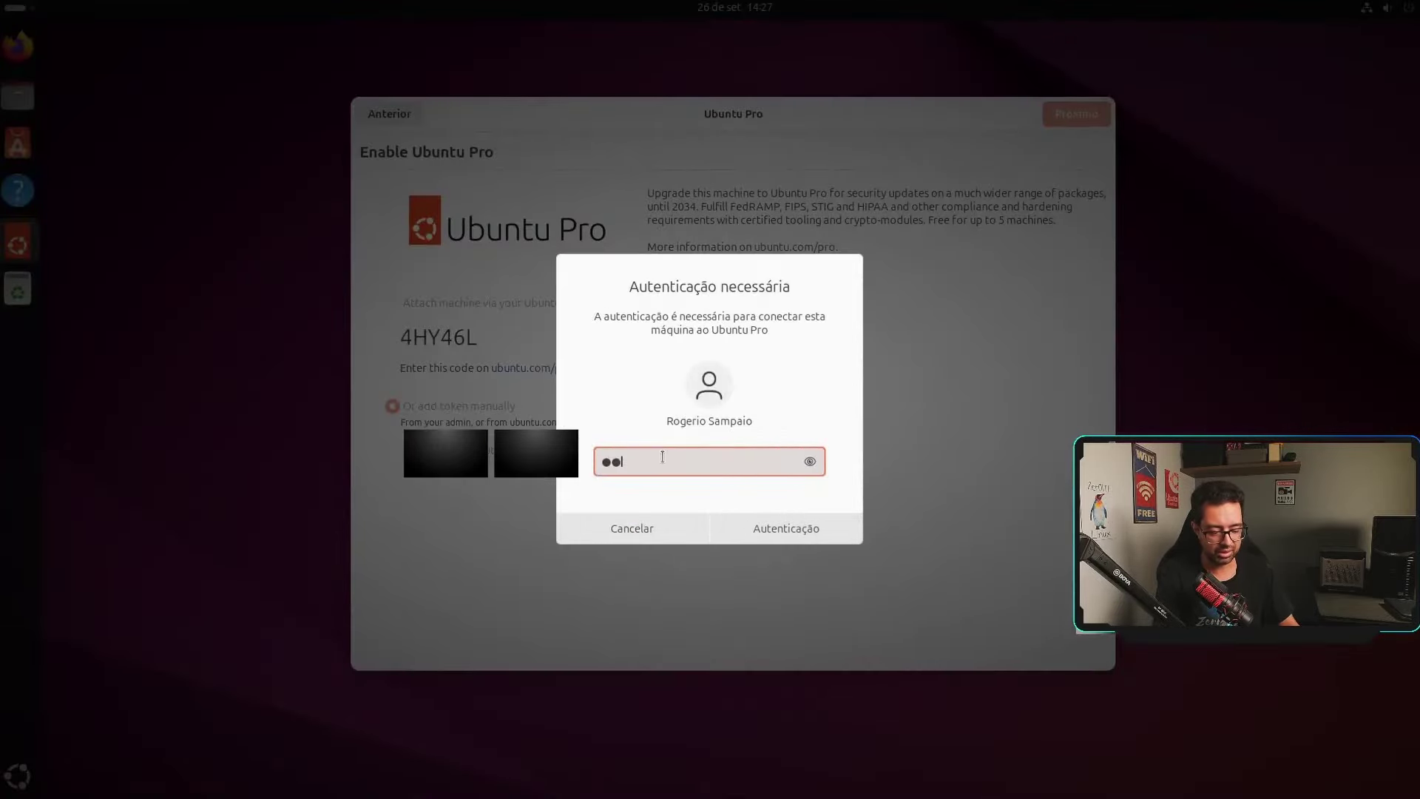
type("•••••")
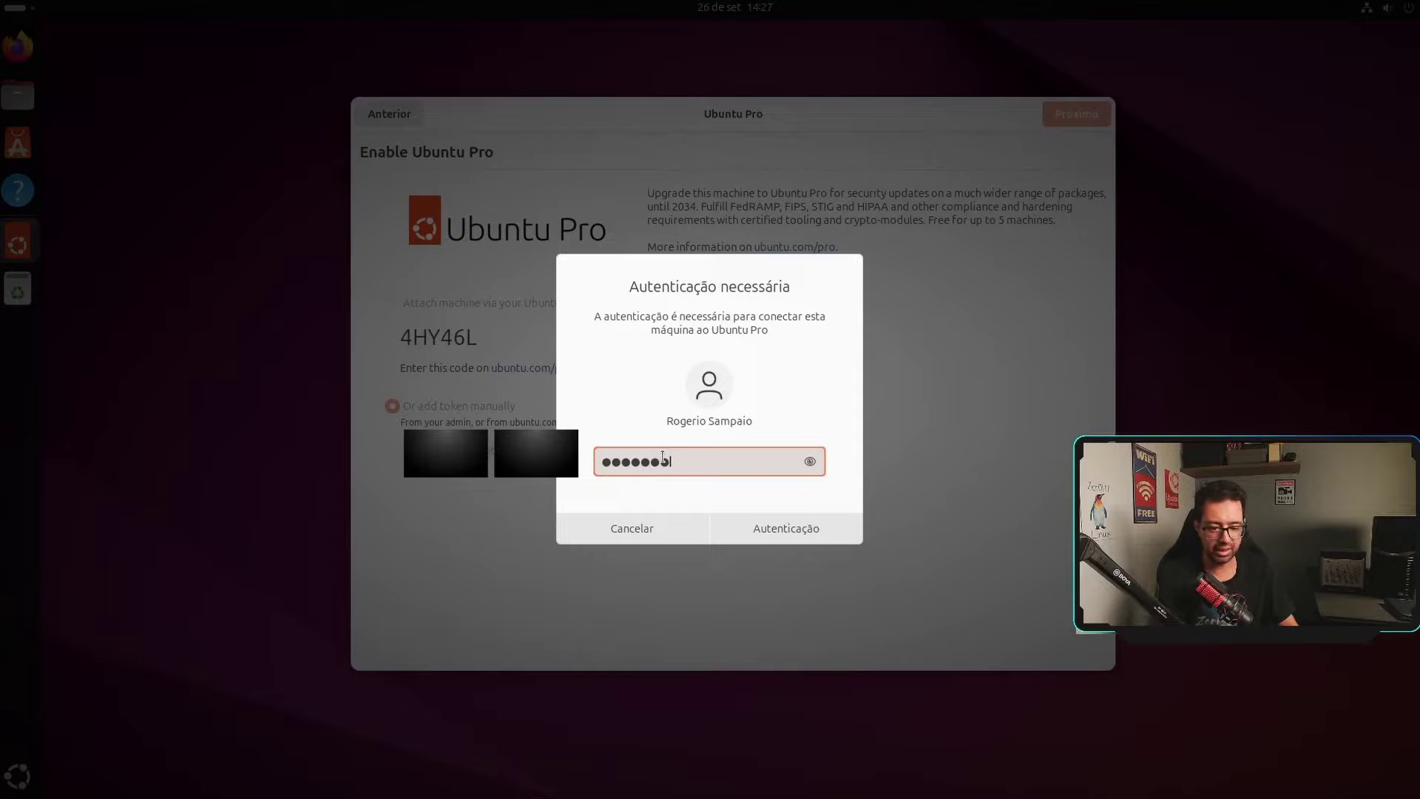
left_click(787, 530)
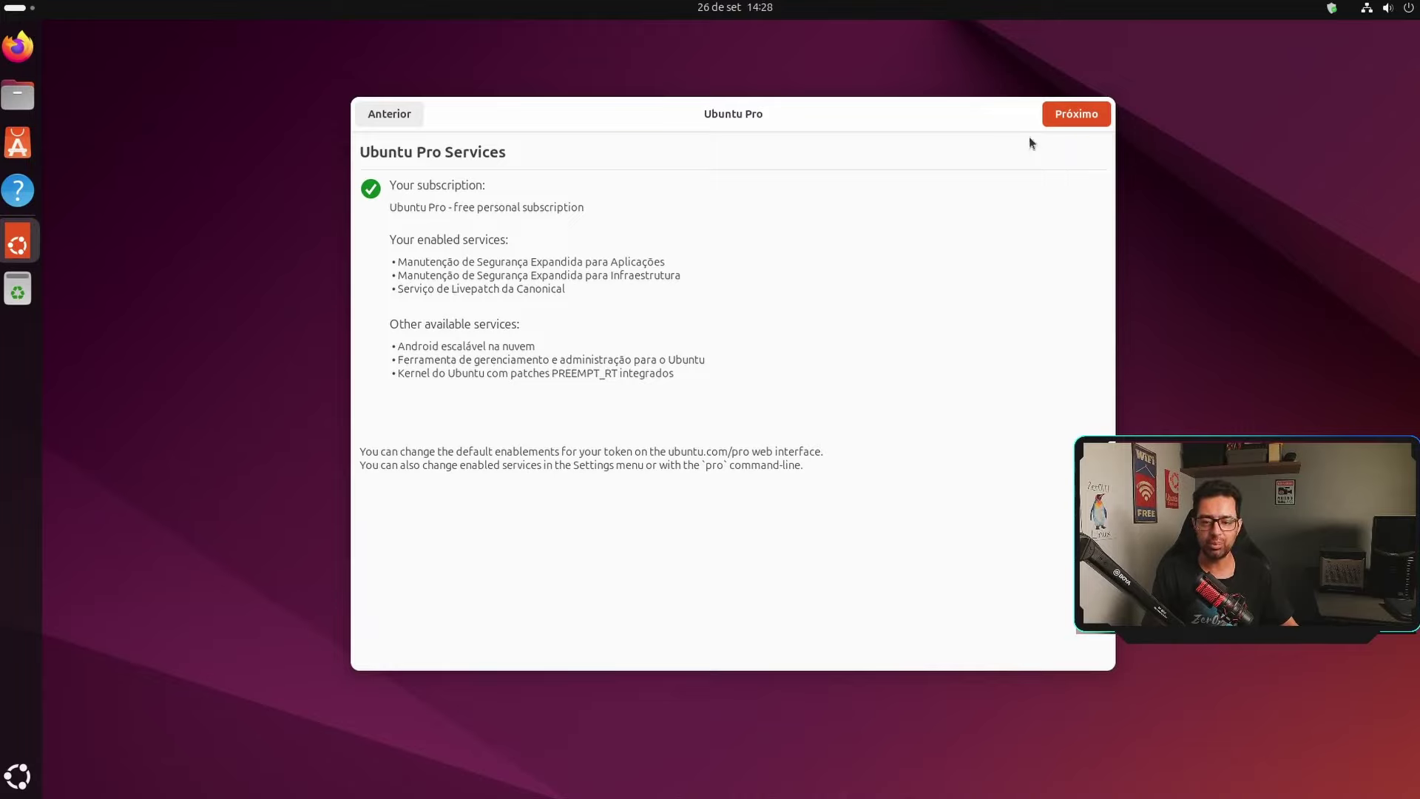
Step: Finish the welcome wizard, keeping the option to share system data with the Ubuntu team
left_click(1066, 118)
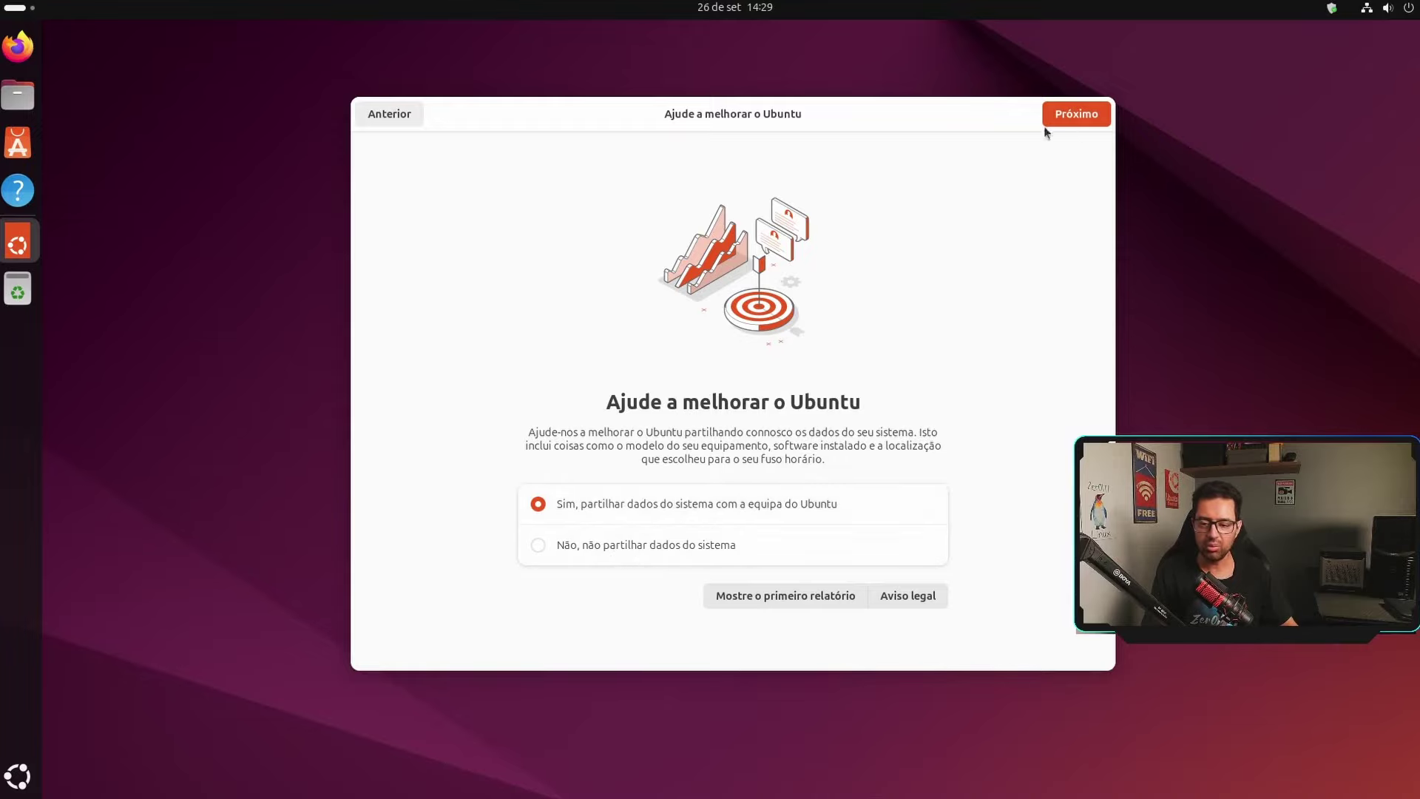
left_click(1064, 117)
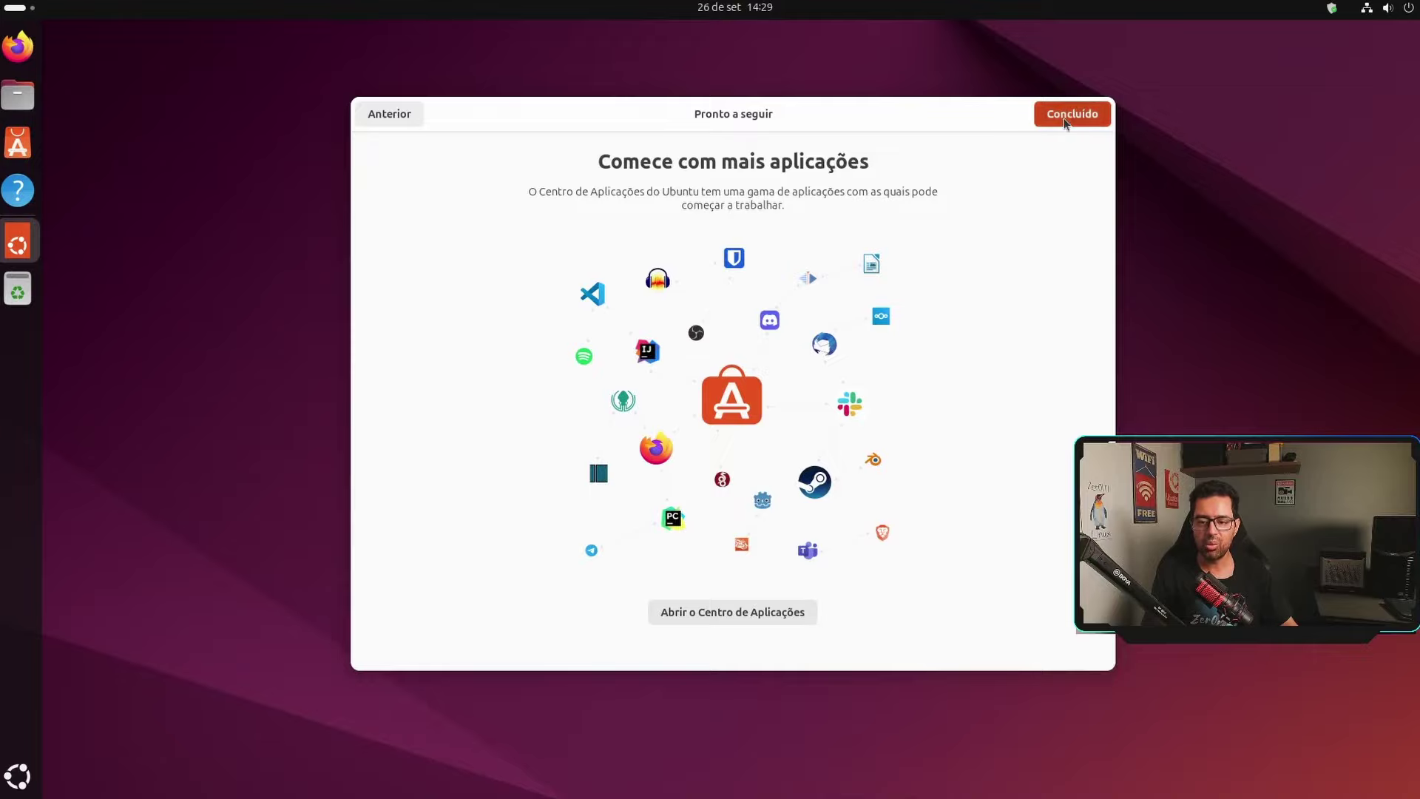
left_click(1071, 114)
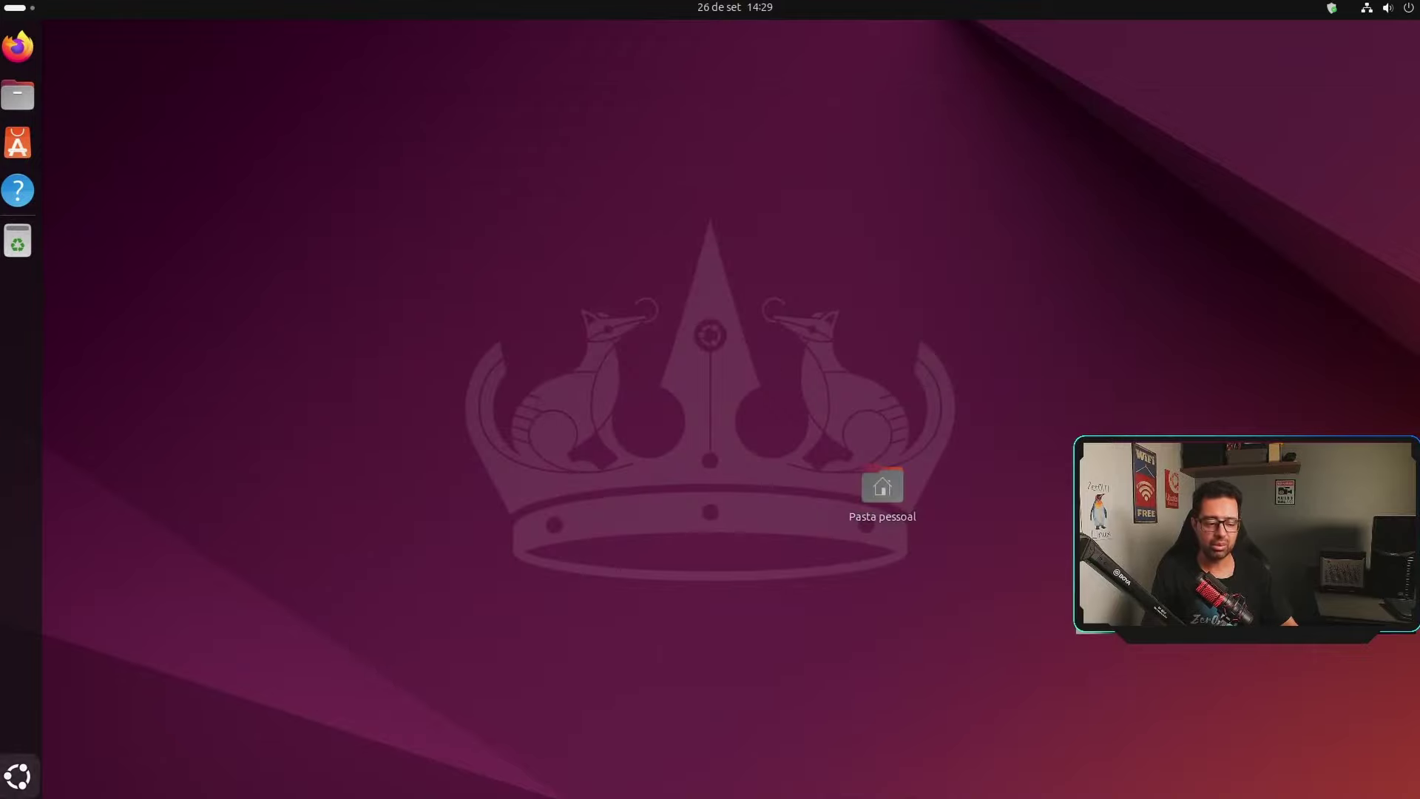
Step: Open Additional Drivers, review the Ubuntu Pro subscription and security settings in the same window, and close it
left_click(18, 775)
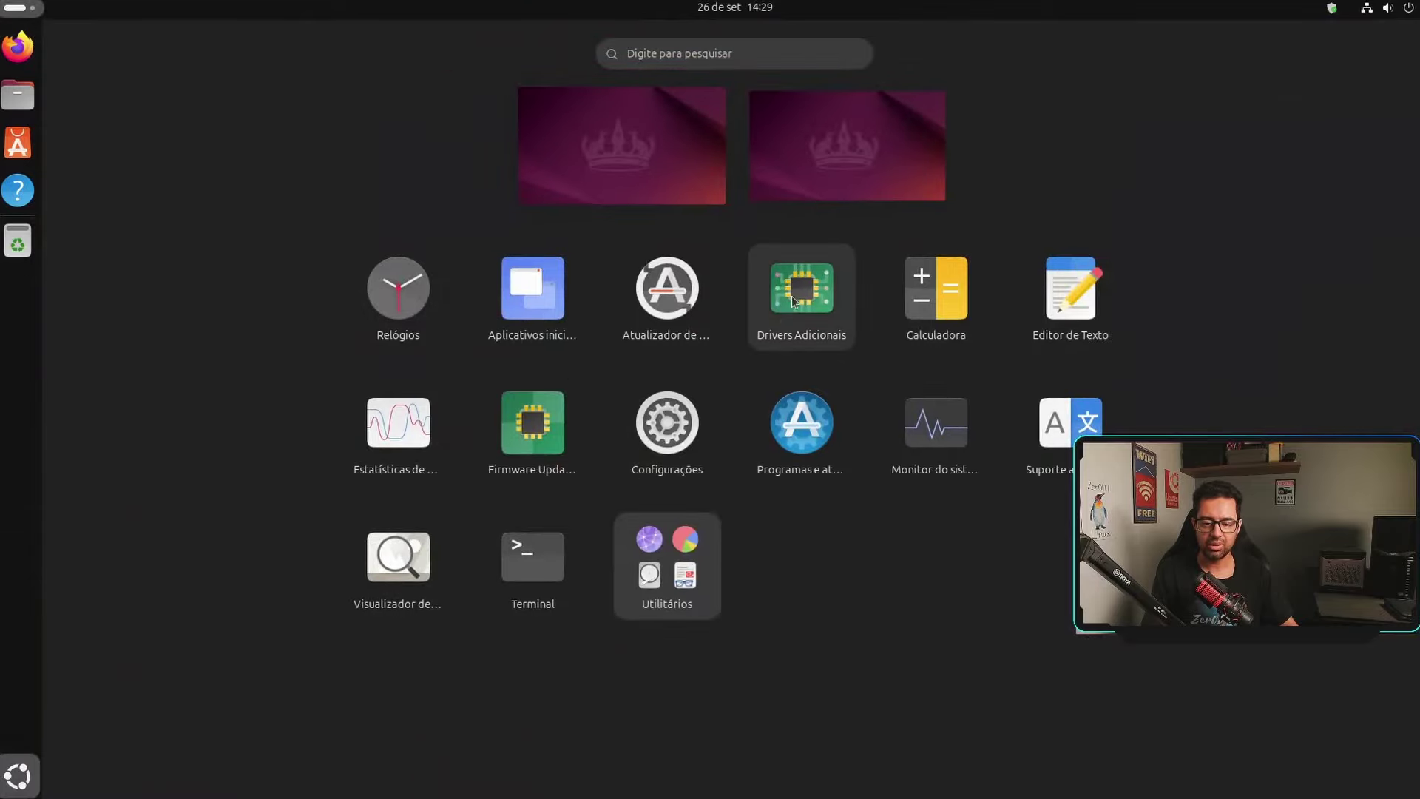
left_click(792, 296)
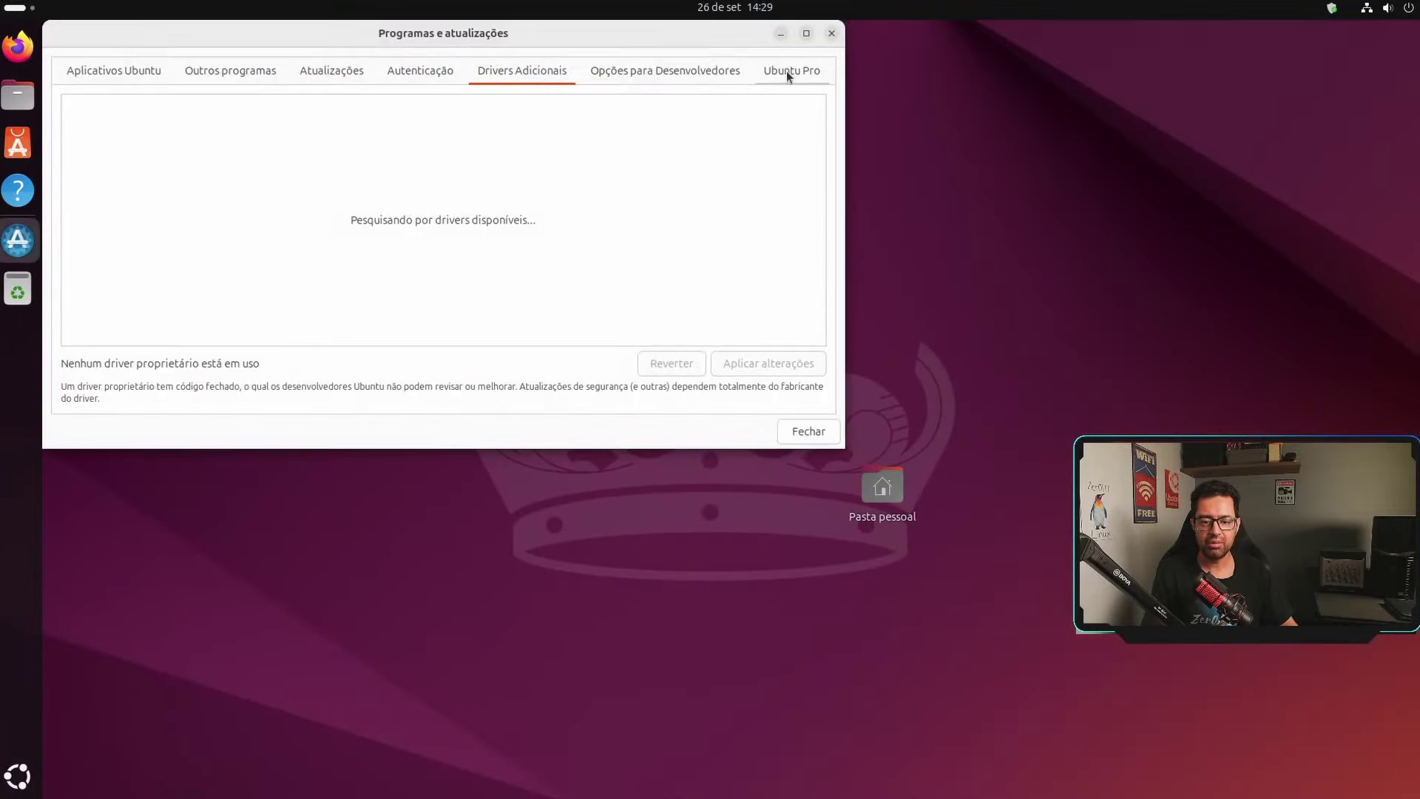
left_click(788, 72)
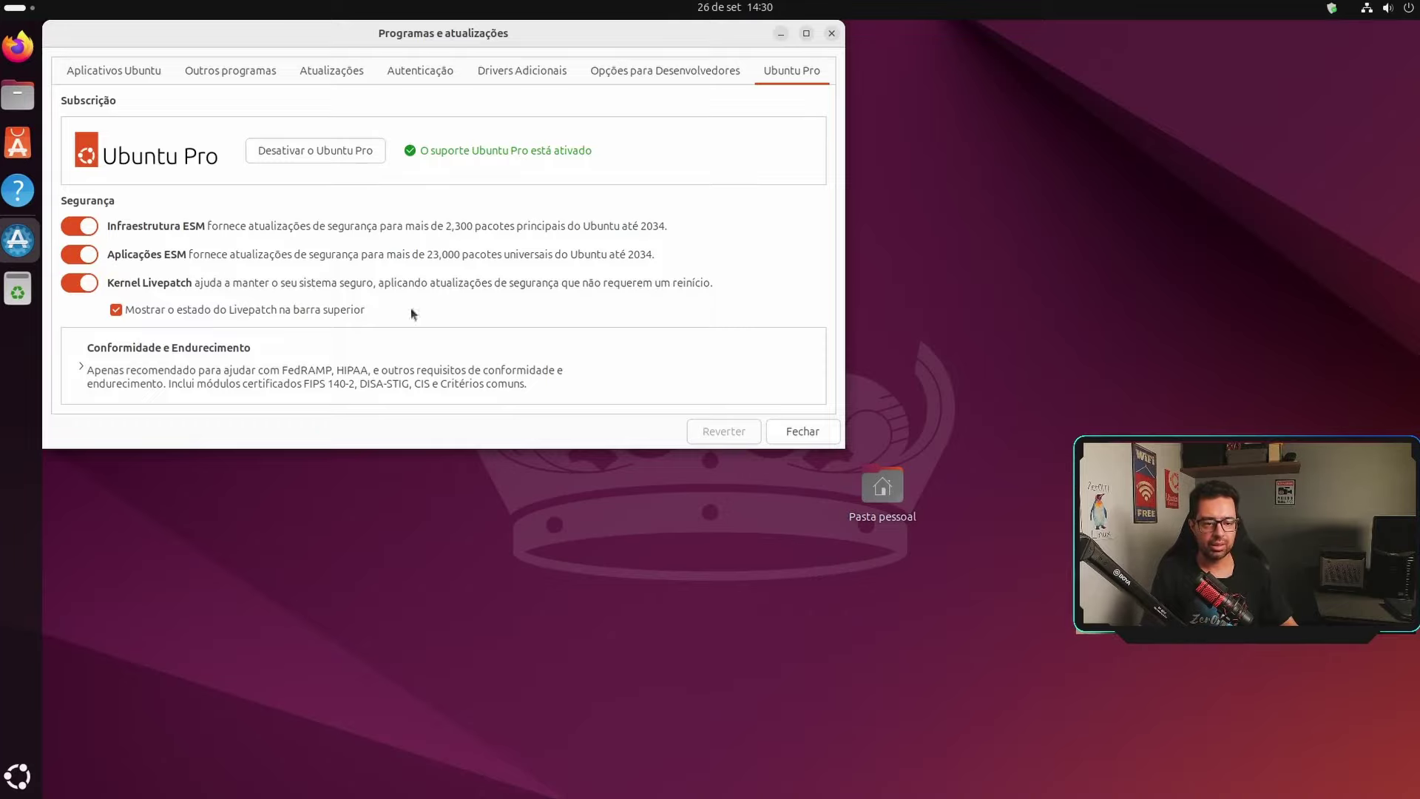
left_click(802, 433)
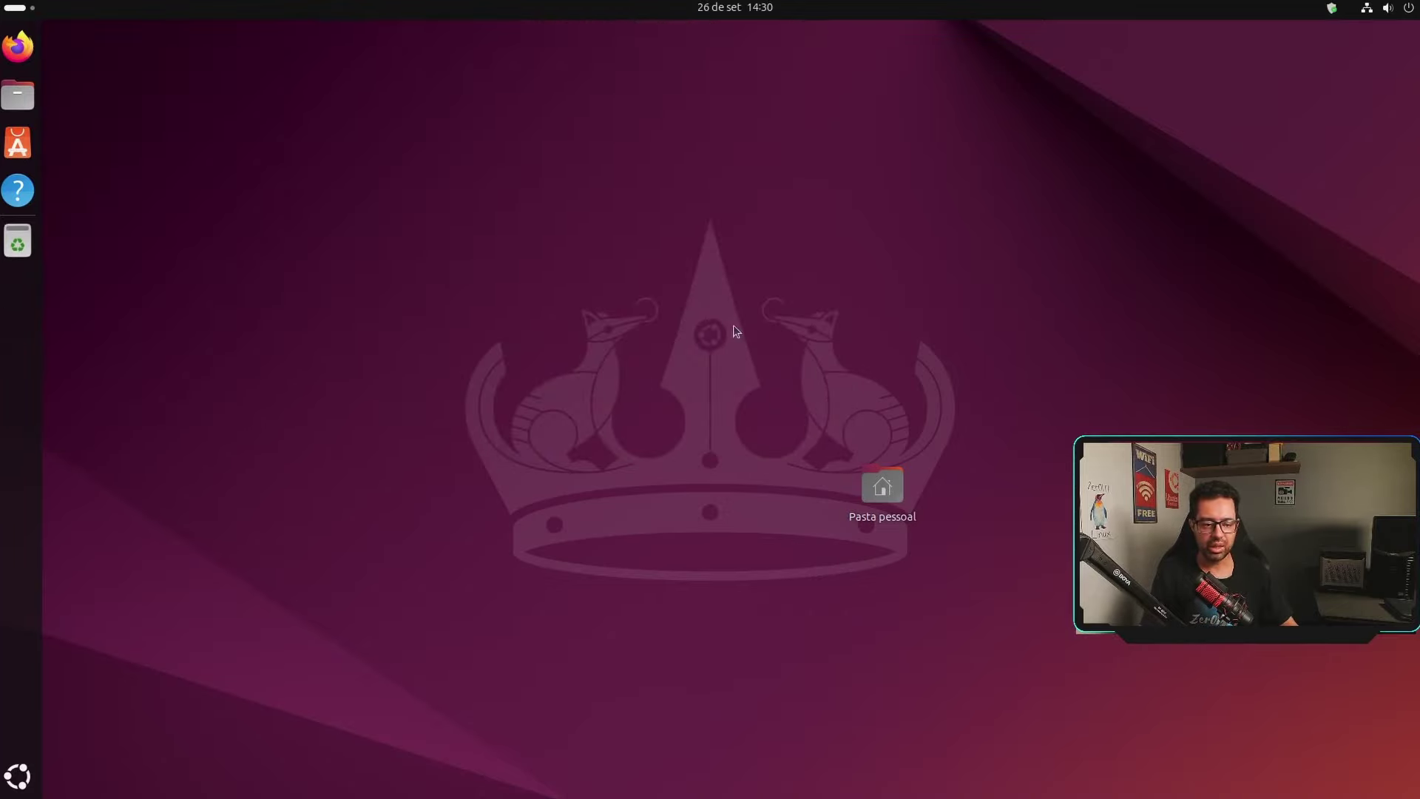
Step: Run the software updater and install the available updates, authorising with the system user's password and expanding the installation details
left_click(17, 776)
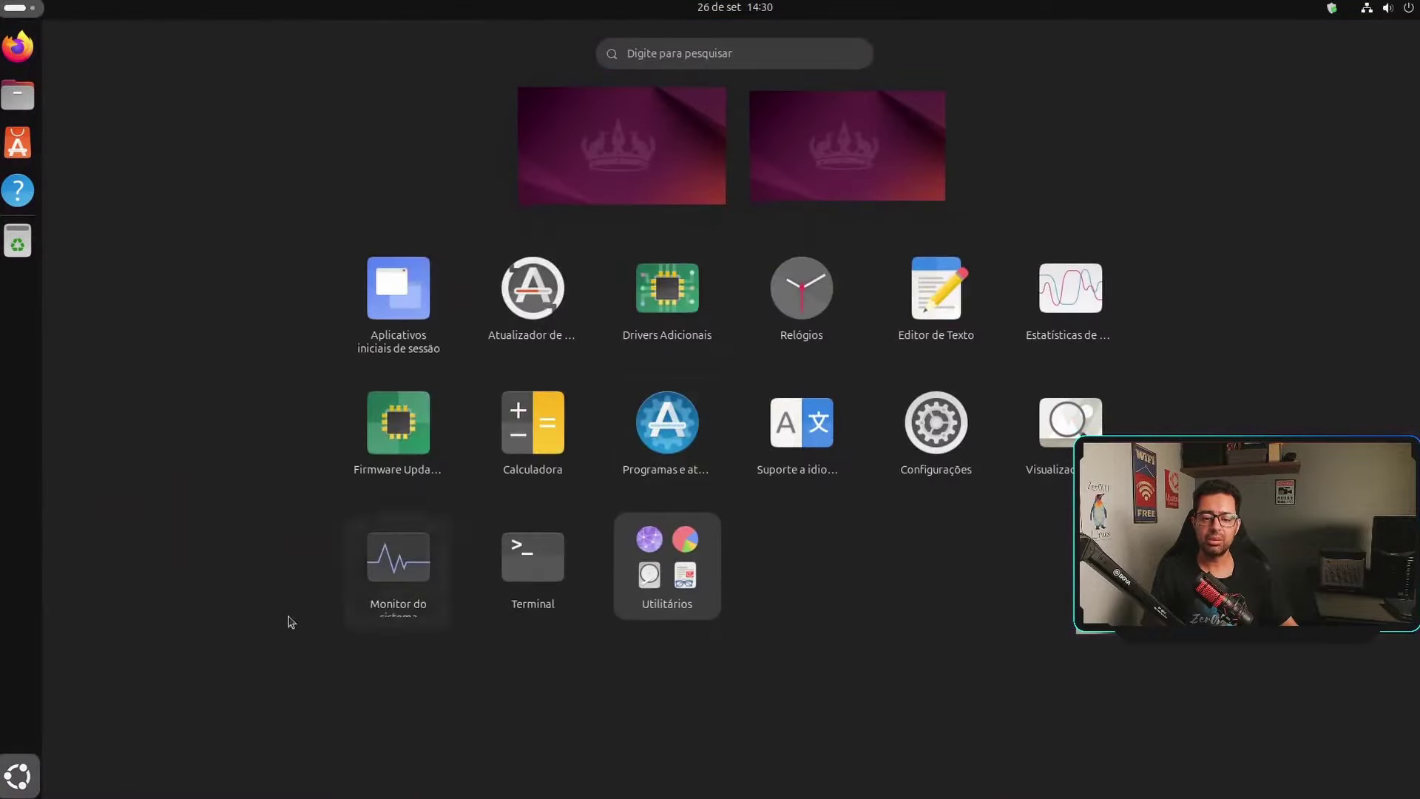
left_click(18, 776)
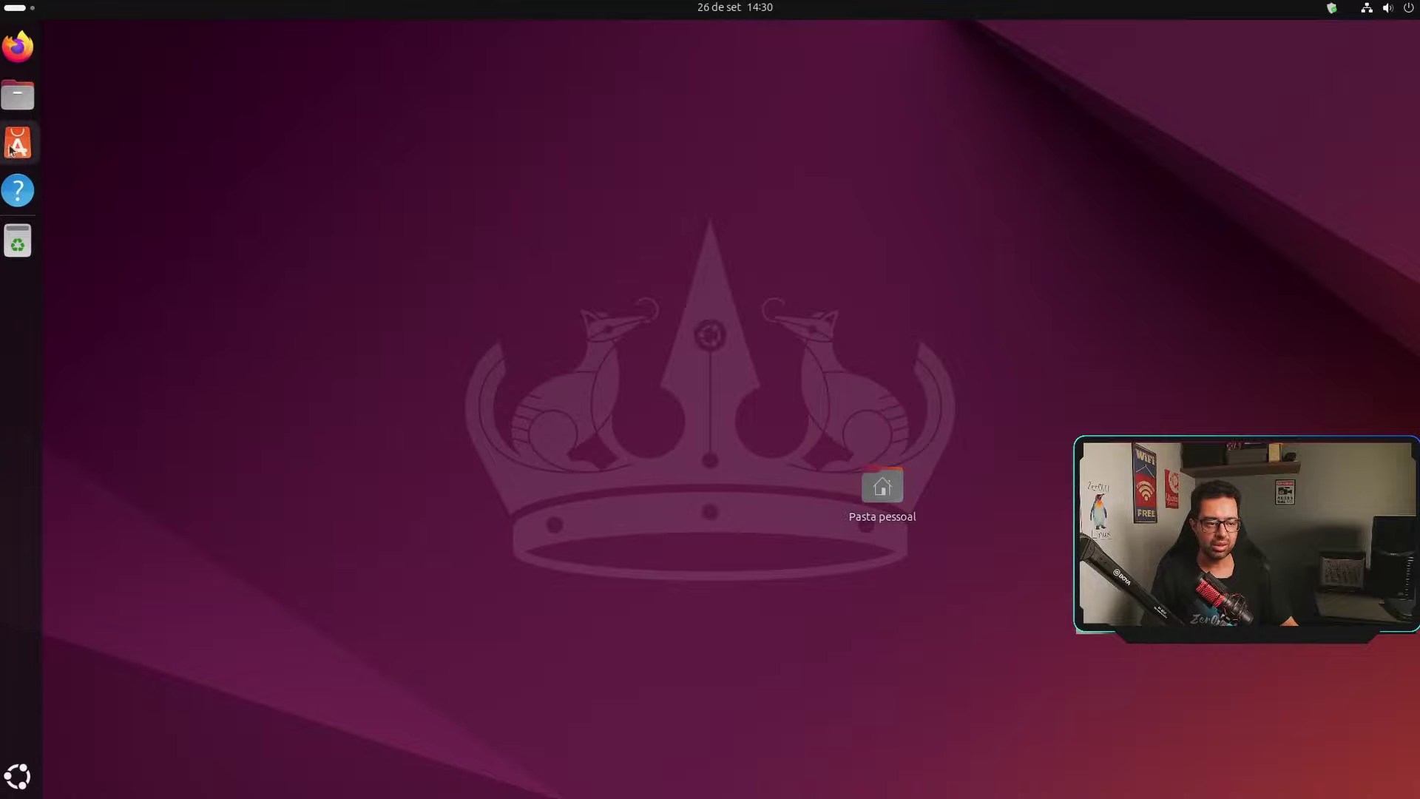
left_click(16, 776)
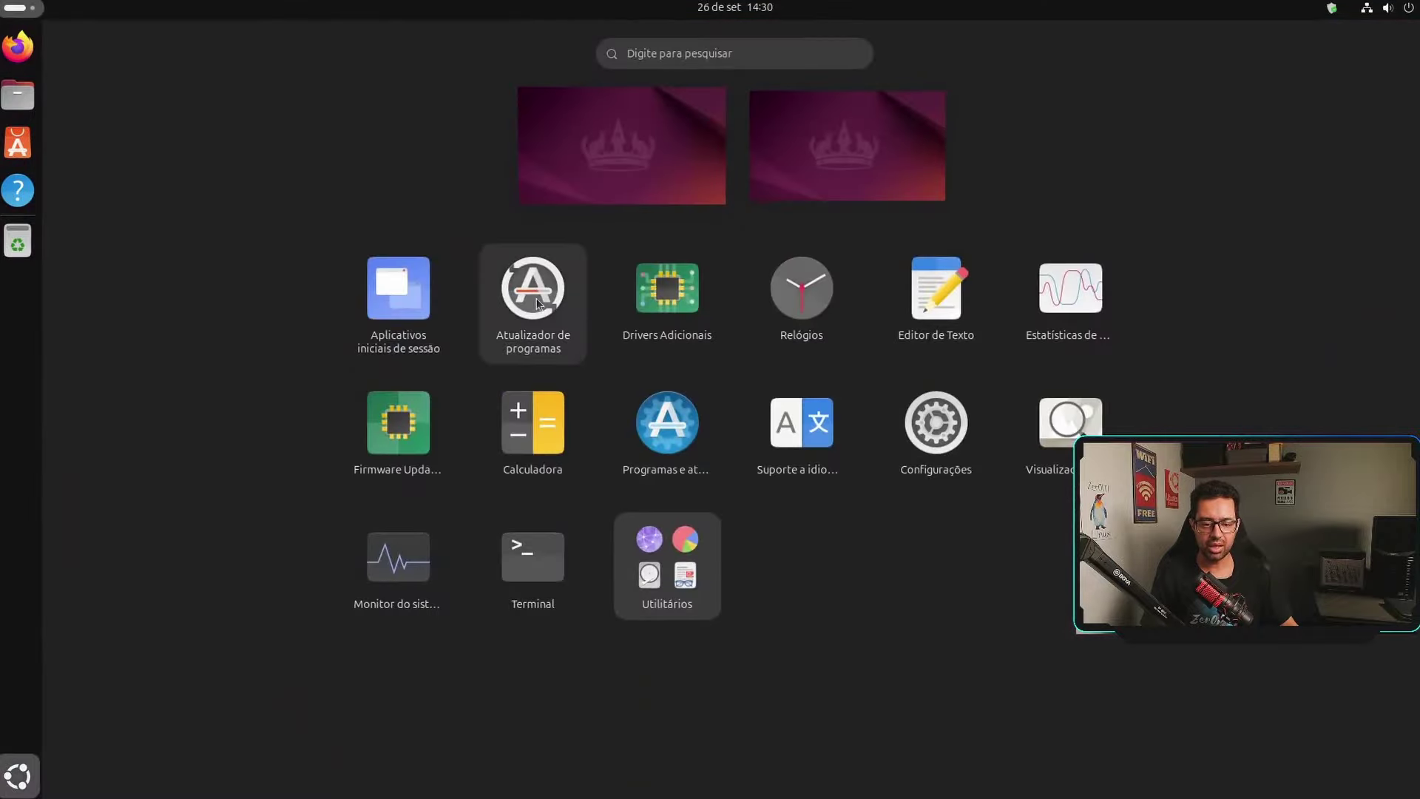
key("Escape")
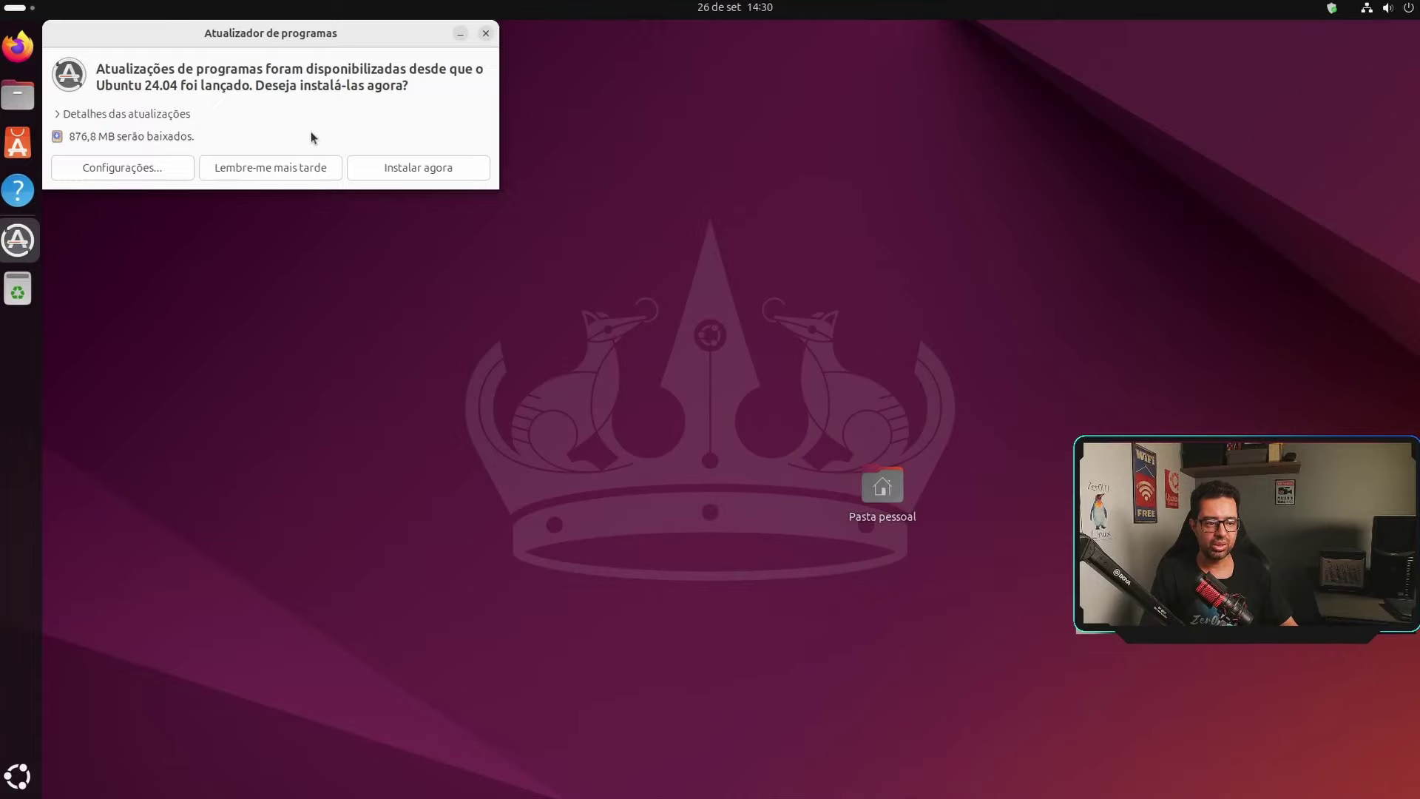
left_click(435, 169)
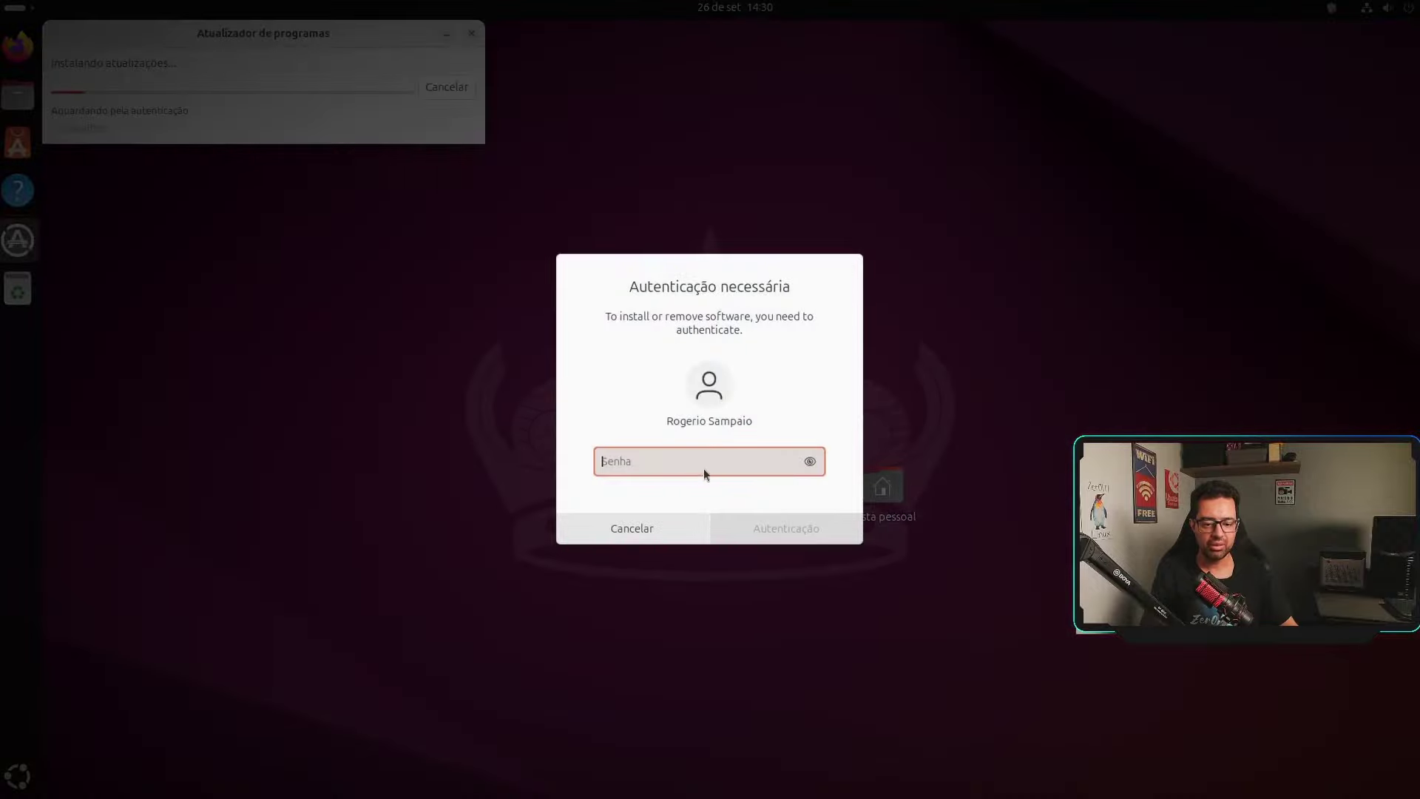
type("********")
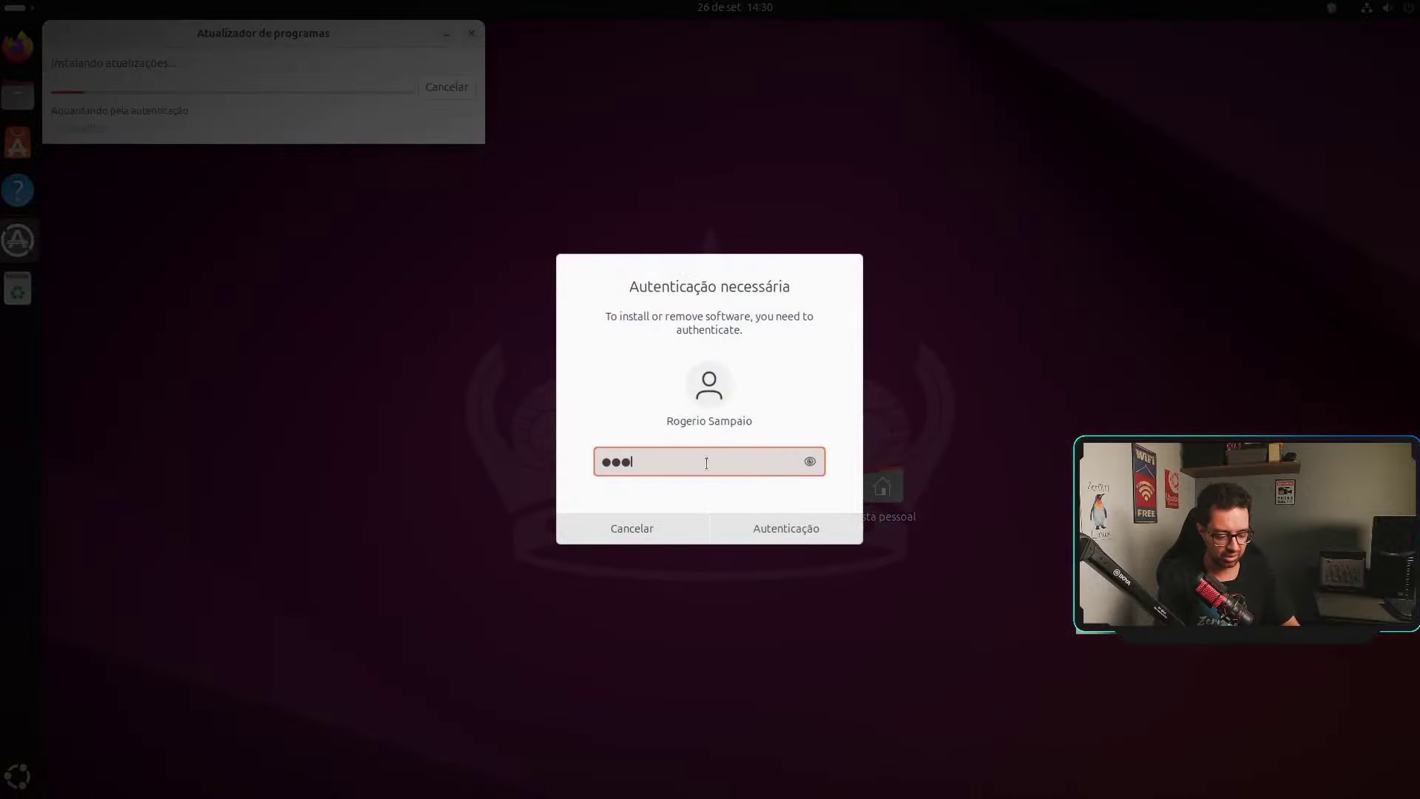
left_click(812, 531)
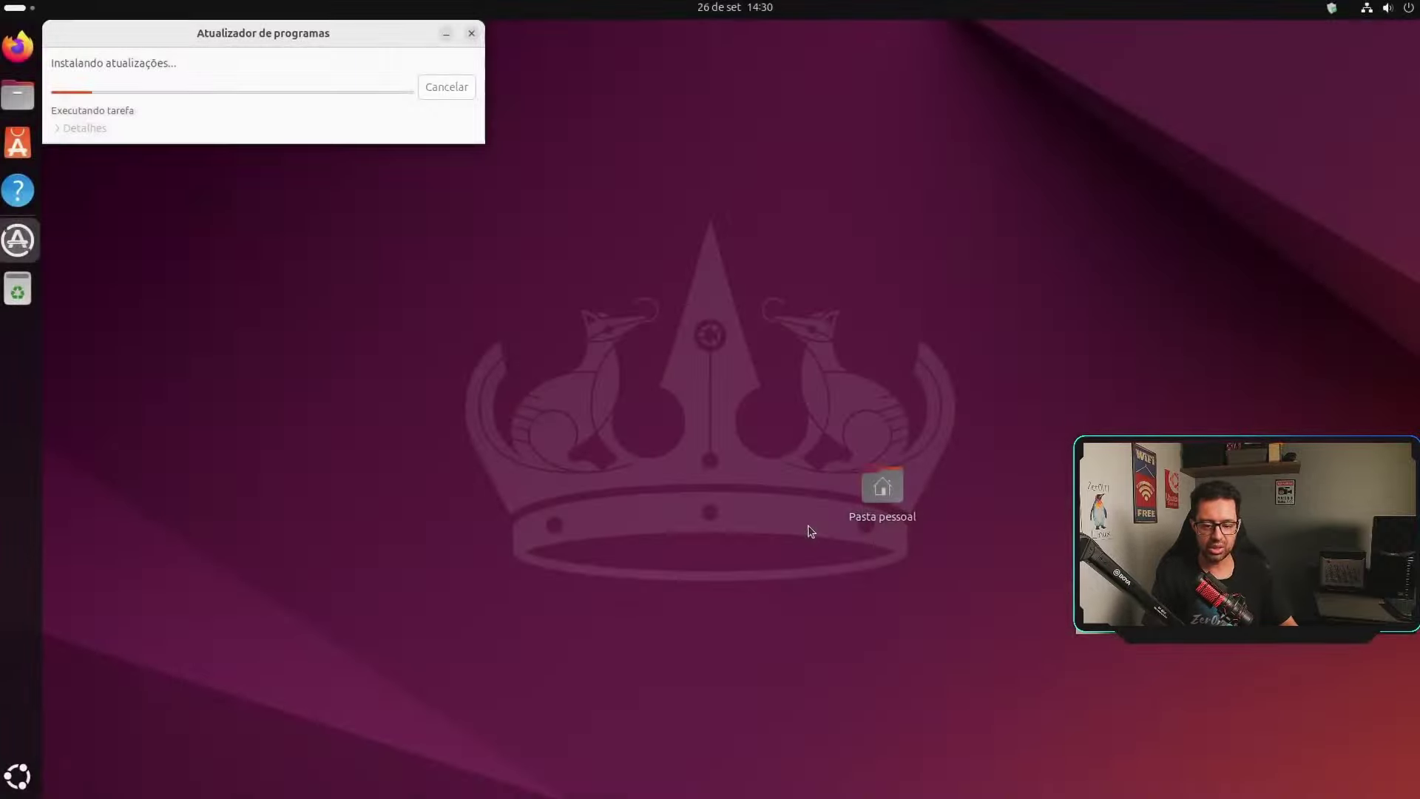
left_click(74, 128)
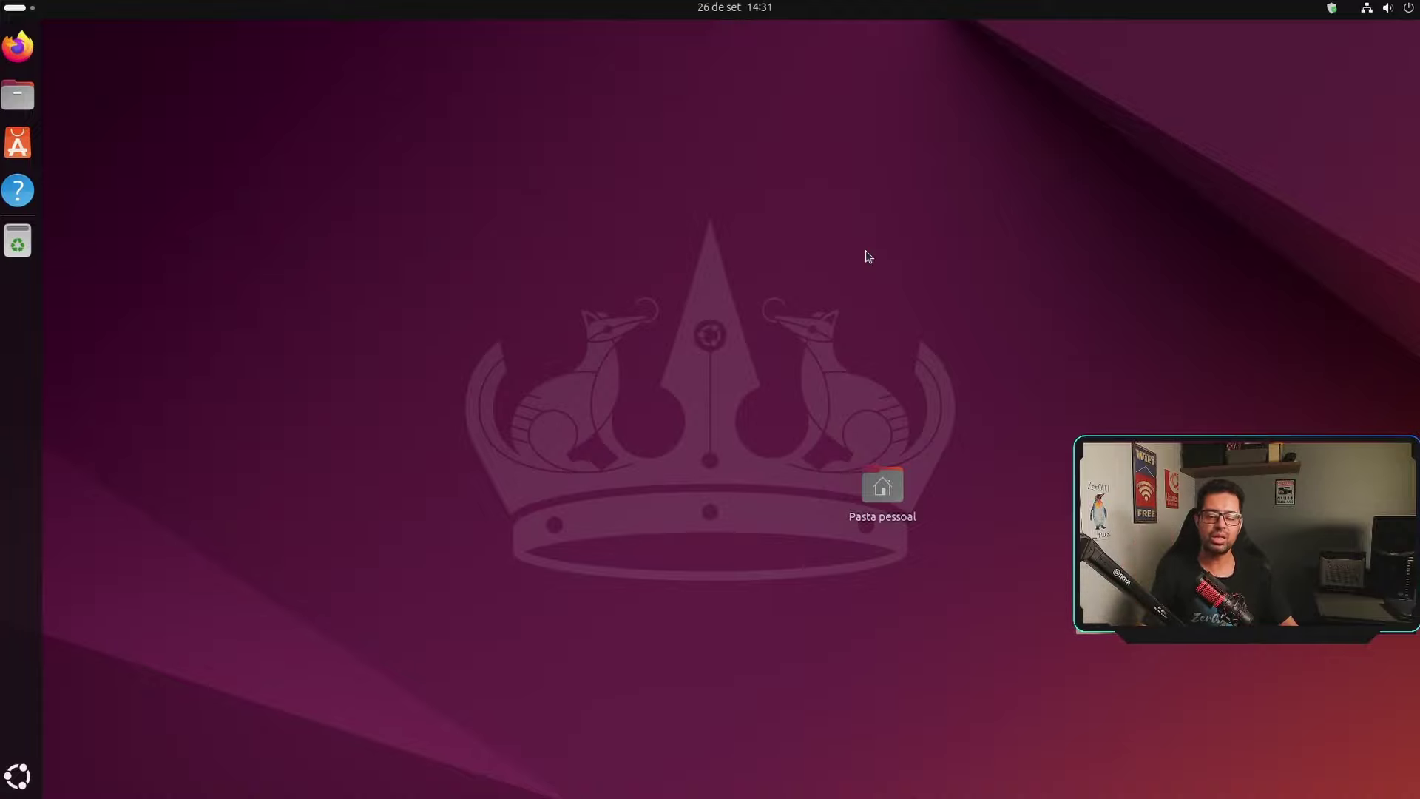
Step: Power off the computer from the system power options and confirm the shutdown
left_click(1410, 9)
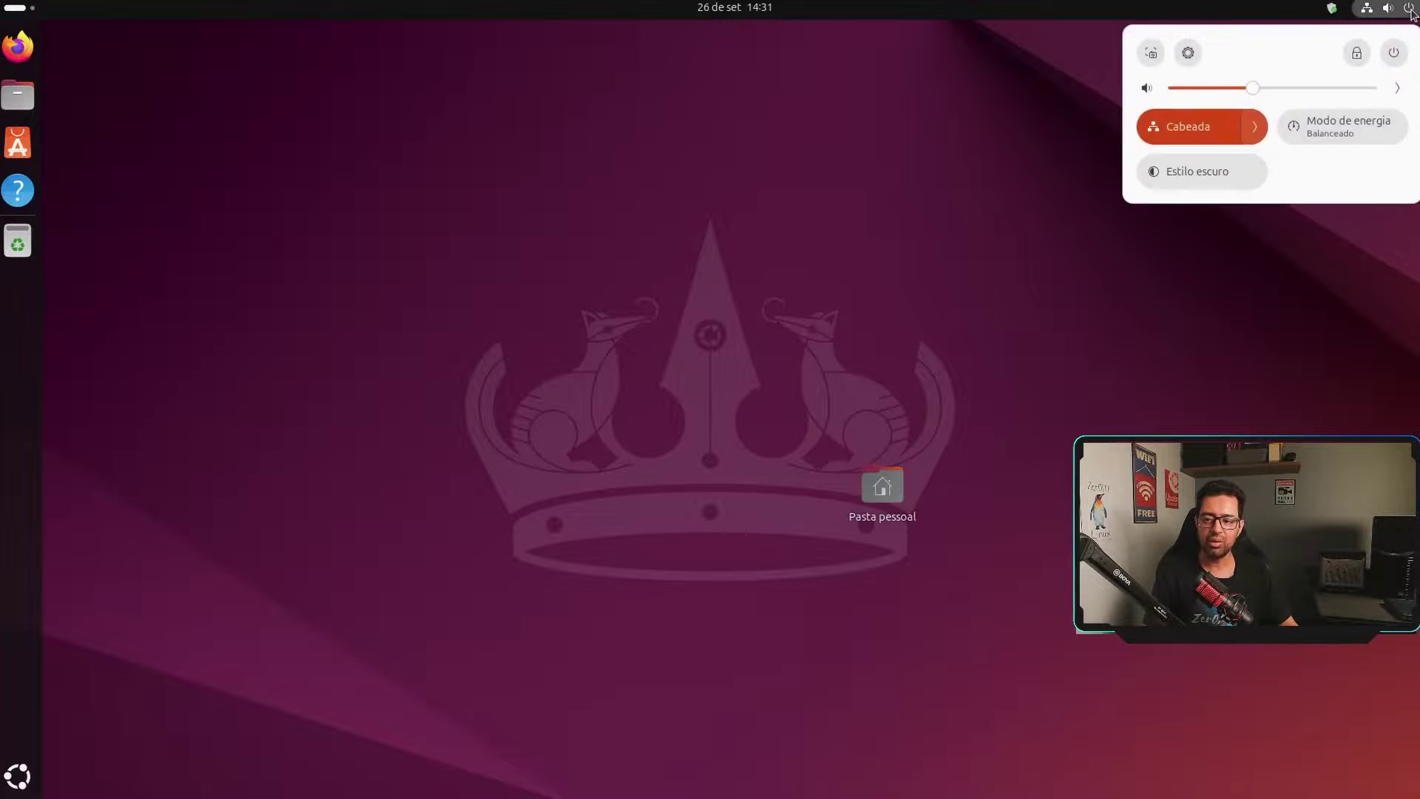
left_click(1393, 54)
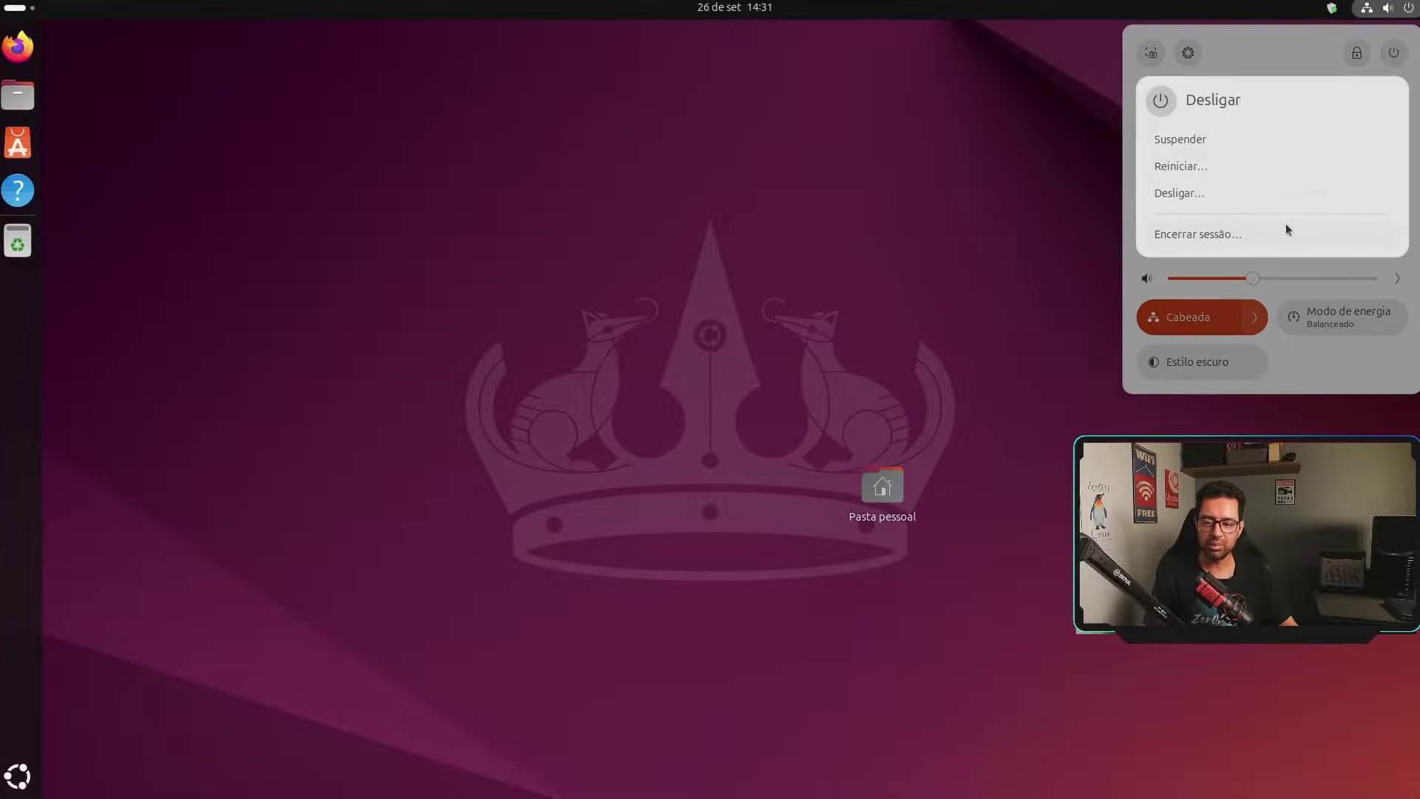
left_click(1184, 194)
left_click(796, 451)
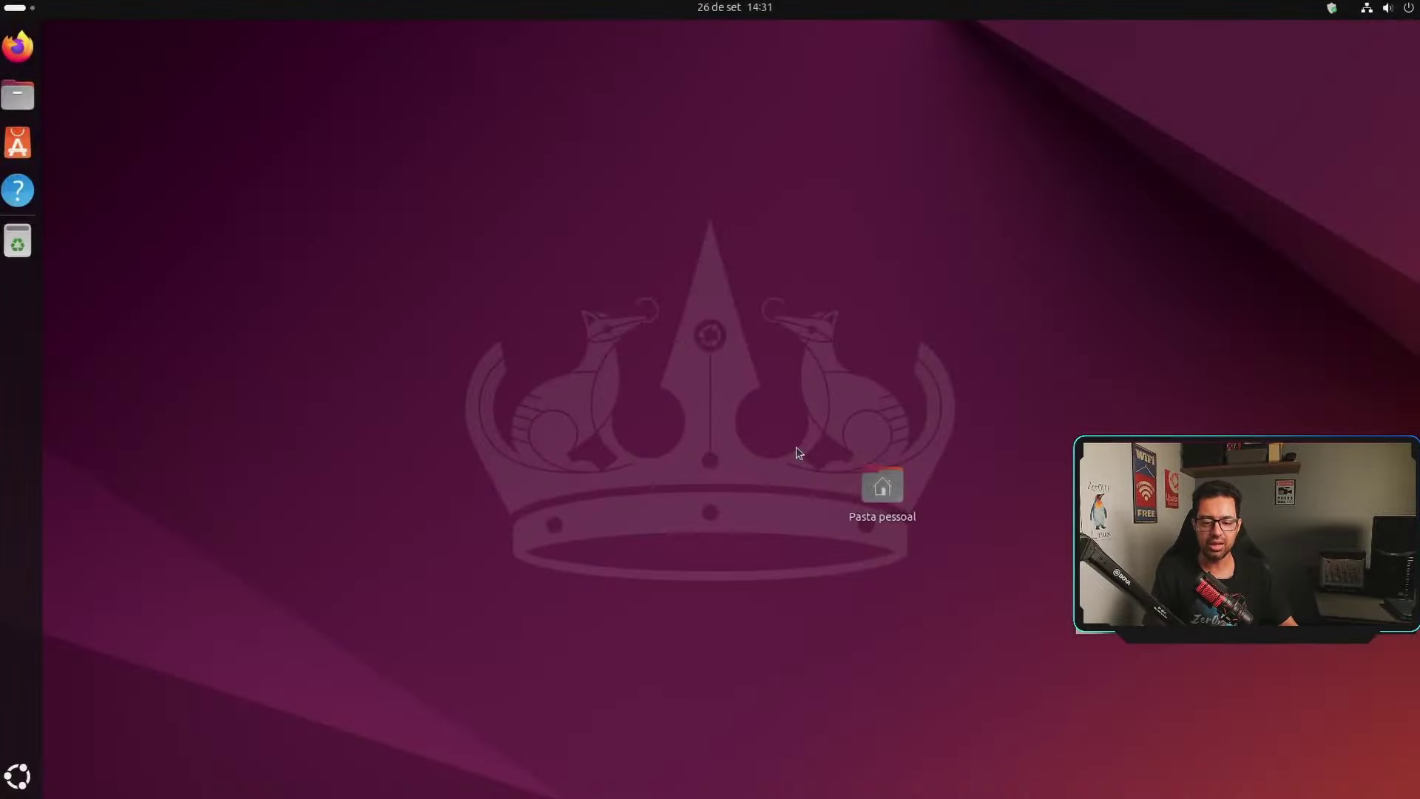